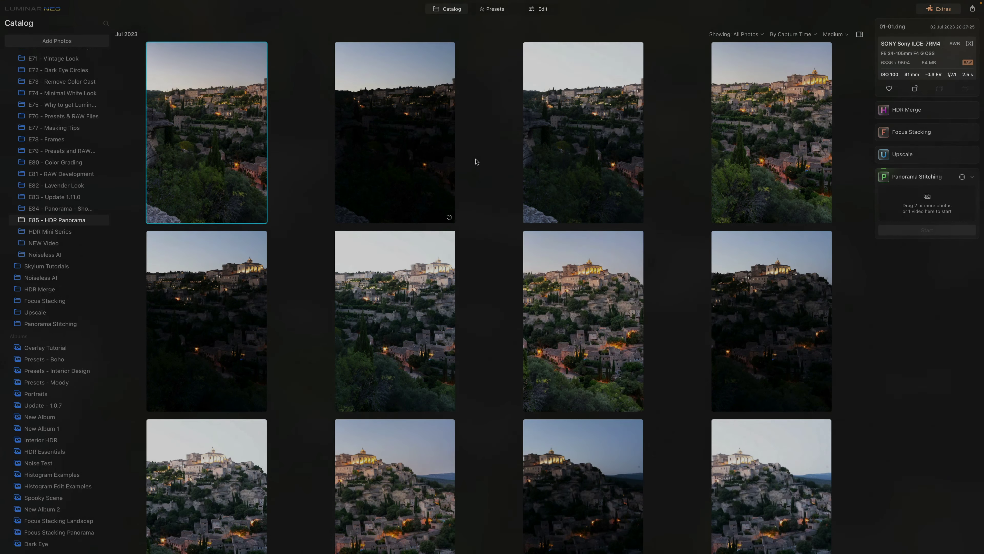
Select all 15 bracketed photos in the E85 - HDR Panorama folder and add them to Panorama Stitching.
click(475, 160)
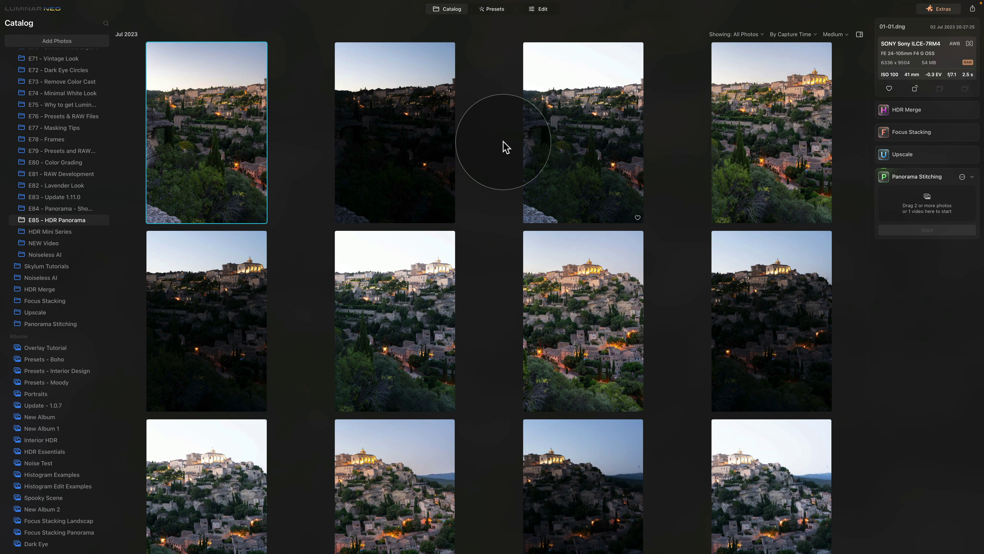
key(super+a)
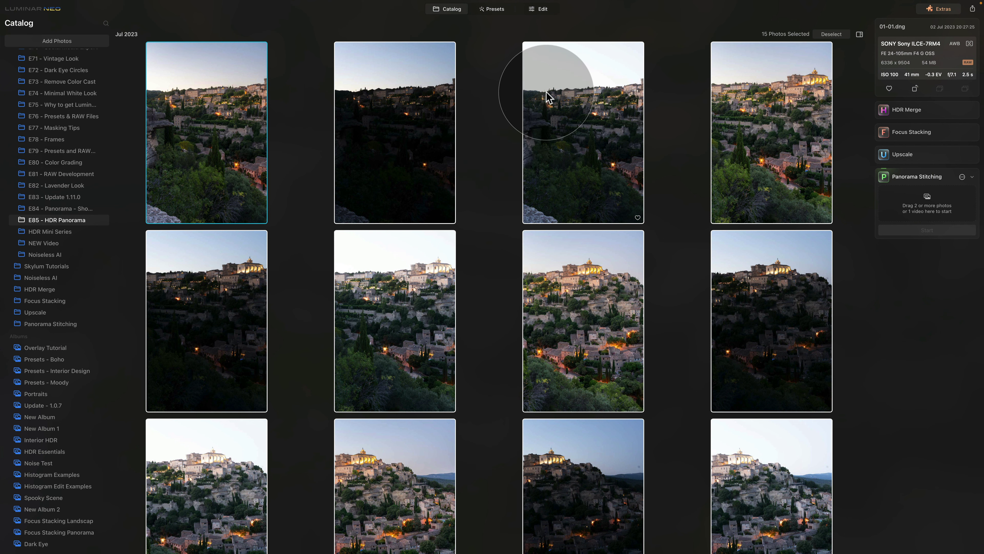
drag(791, 200, 899, 205)
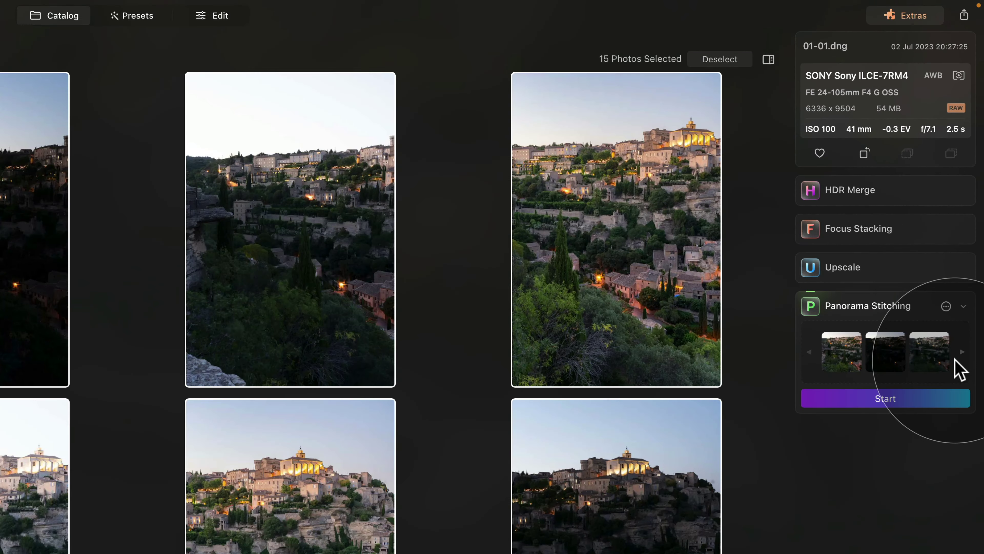
Look through the thumbnails of the photos loaded for panorama stitching.
click(962, 352)
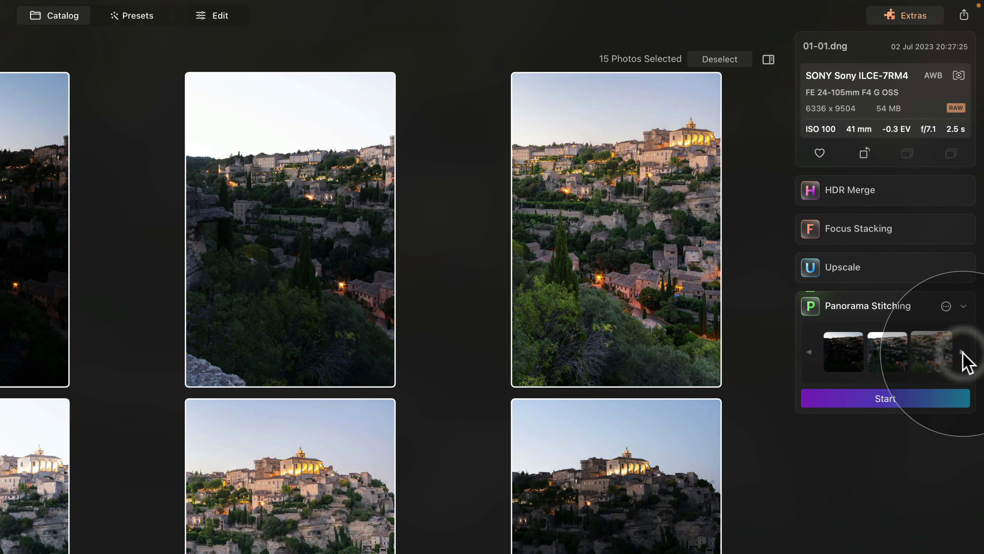
click(962, 352)
click(963, 351)
click(962, 352)
click(963, 351)
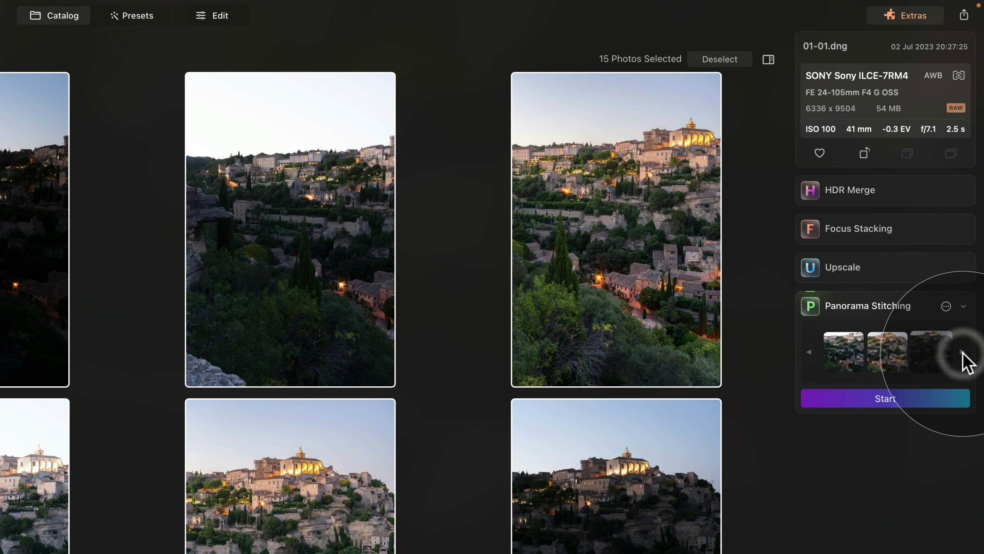
click(962, 351)
click(962, 351)
click(962, 351)
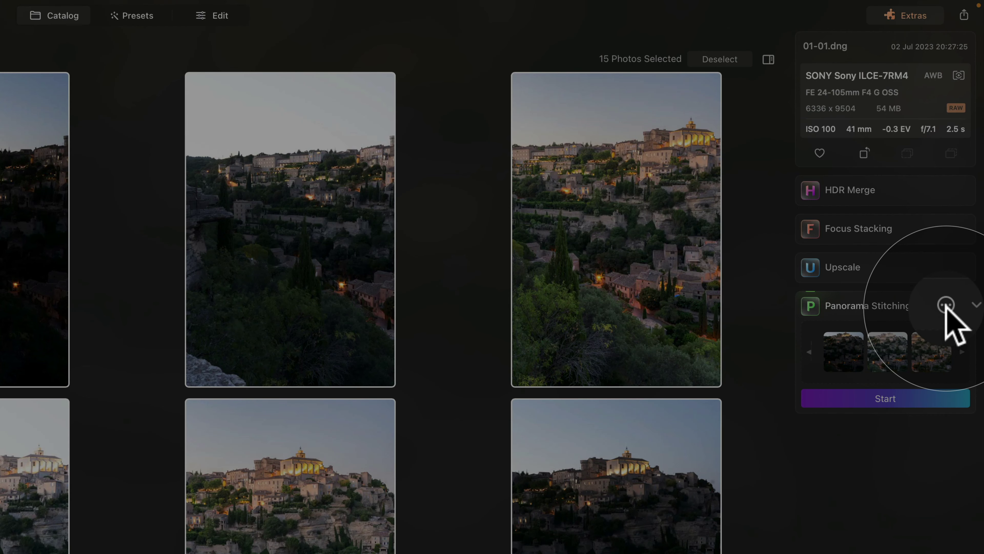
Enable Distortion Correction, Devignette and Chromatic Aberration Reduction in the Panorama Stitching settings.
click(945, 304)
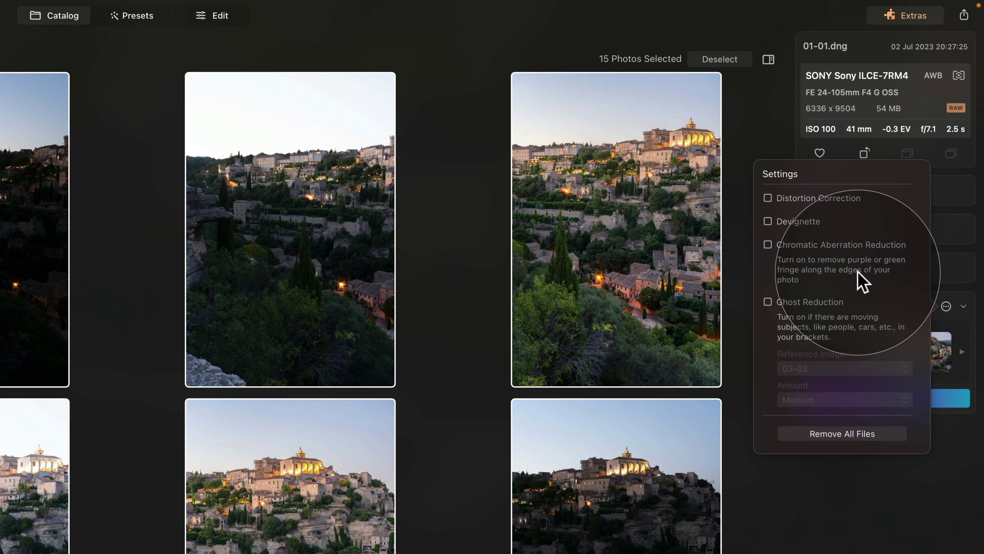
click(768, 198)
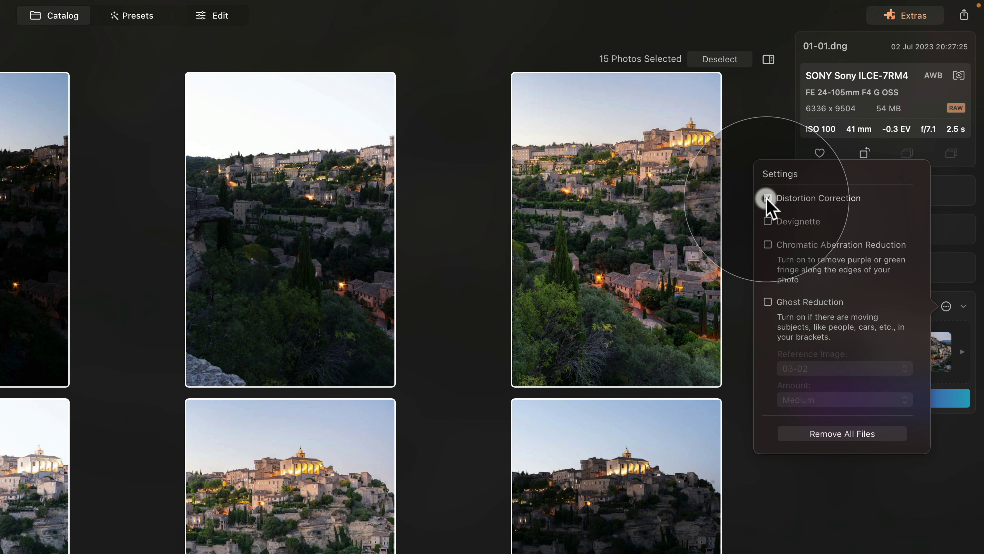
click(768, 221)
click(768, 244)
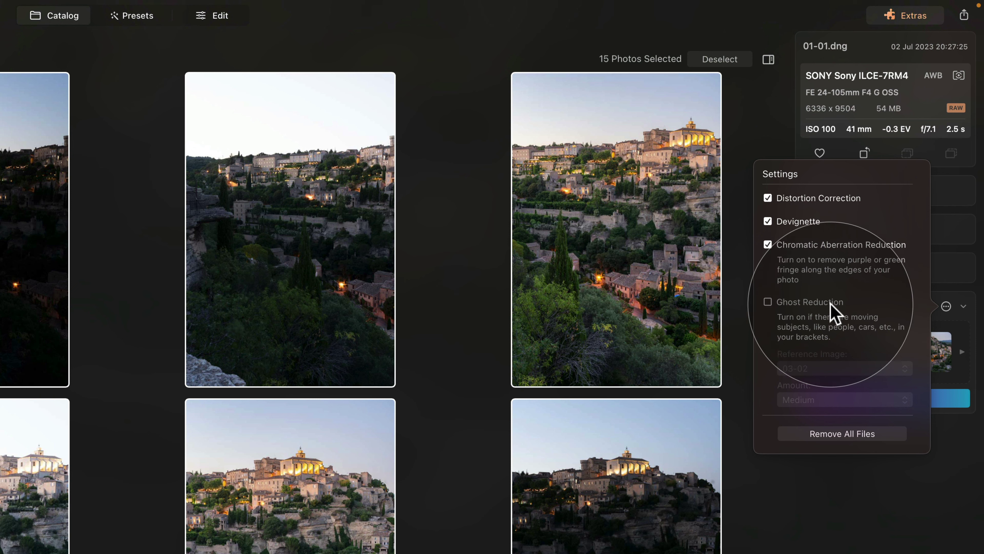
click(844, 490)
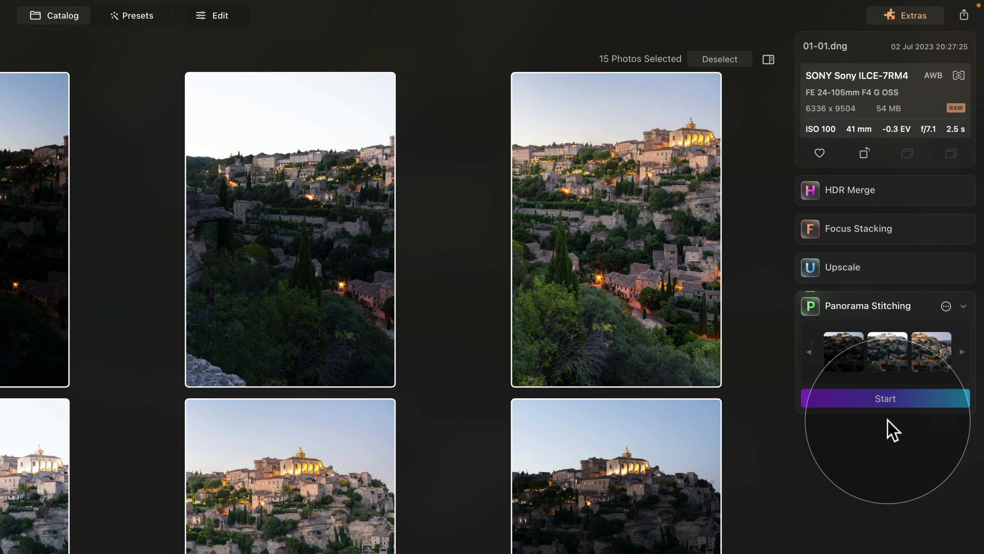
Start the panorama stitching, check the bracketed exposure groups and continue with HDR merging.
click(887, 400)
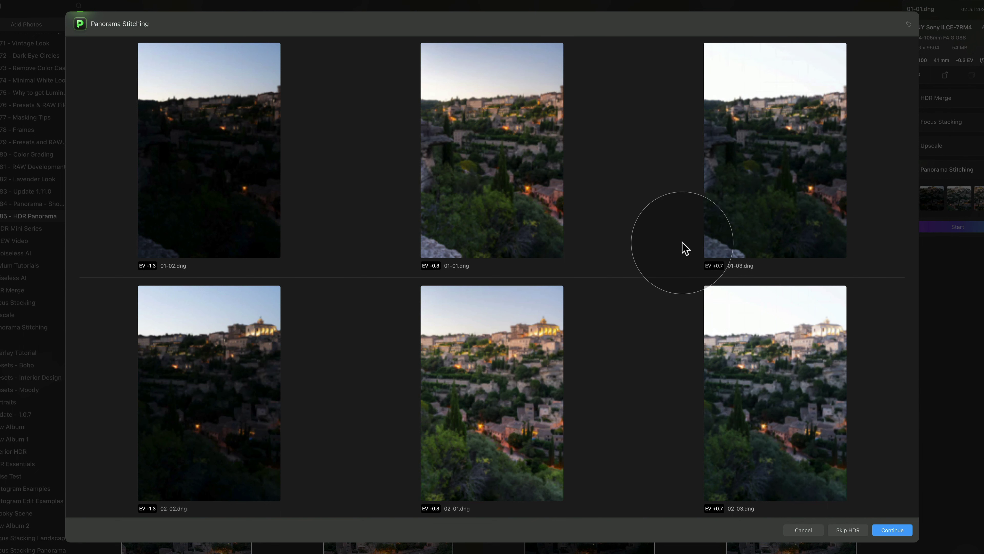
scroll(653, 201, down, 3)
scroll(651, 194, down, 14)
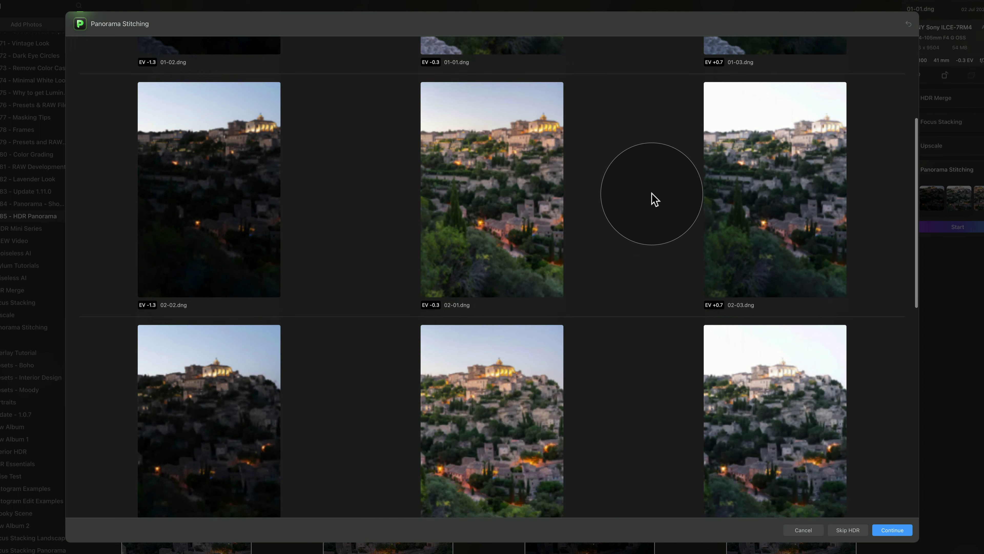
scroll(652, 194, up, 20)
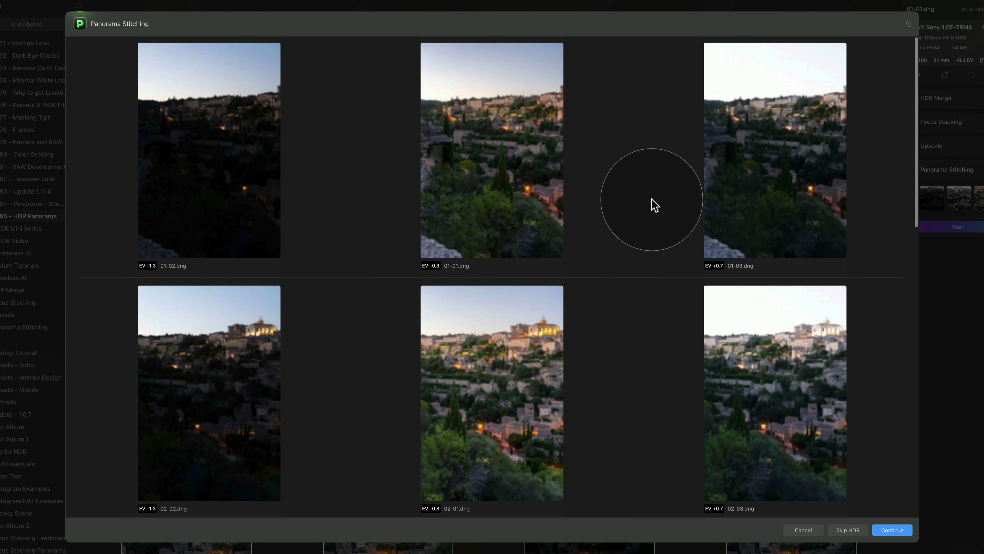
click(888, 532)
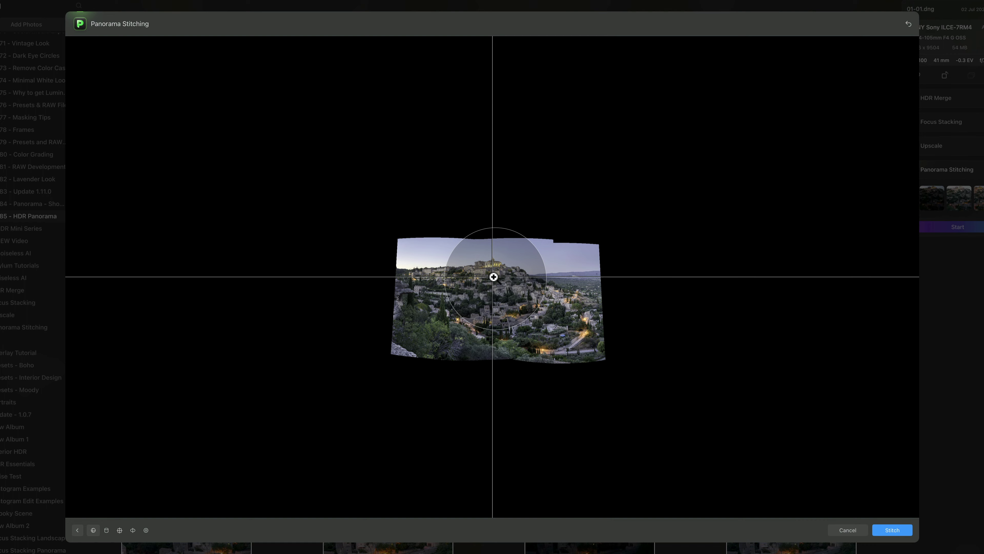
Try the Cylindrical projection on the panorama preview and switch to the projection option that follows it.
scroll(493, 276, up, 6)
scroll(493, 276, down, 2)
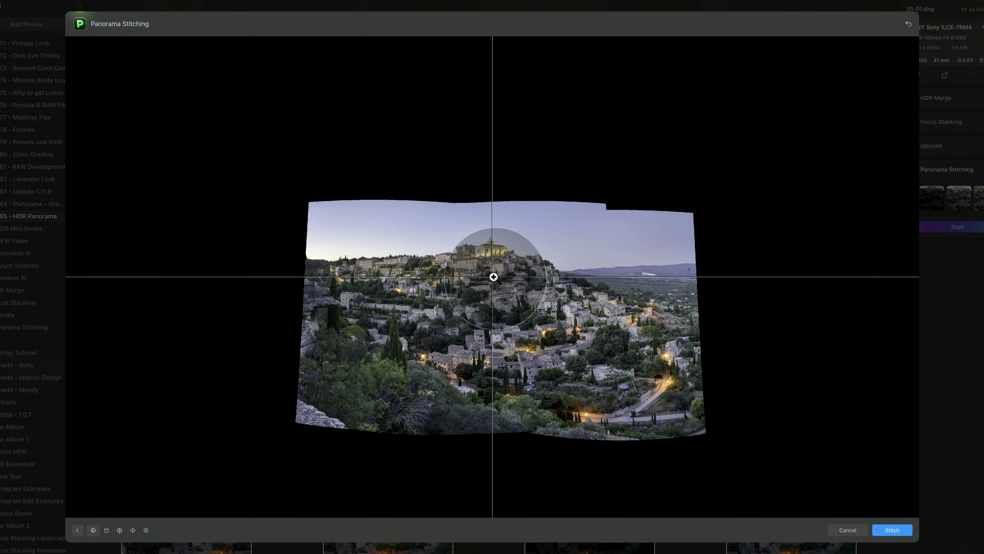
scroll(494, 277, down, 3)
scroll(496, 279, up, 2)
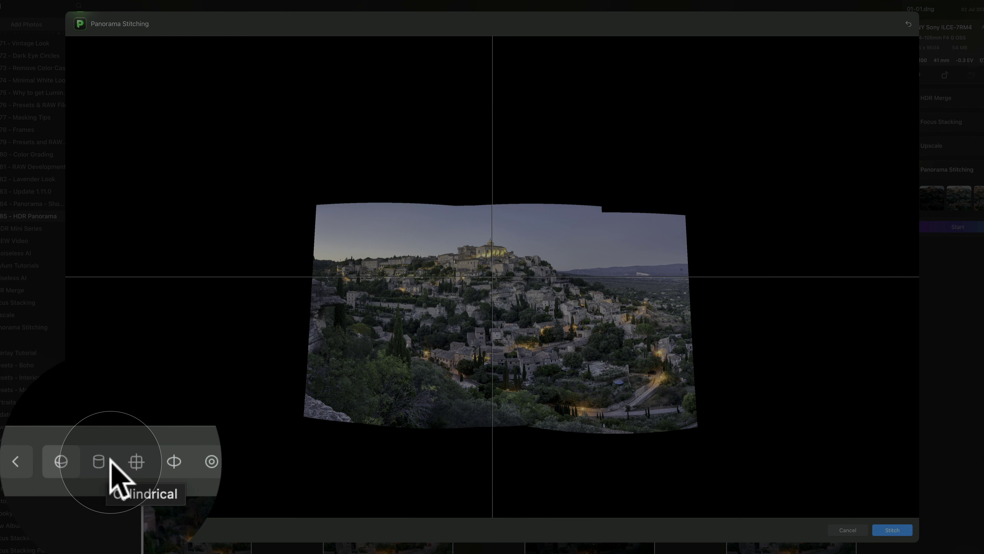
click(108, 460)
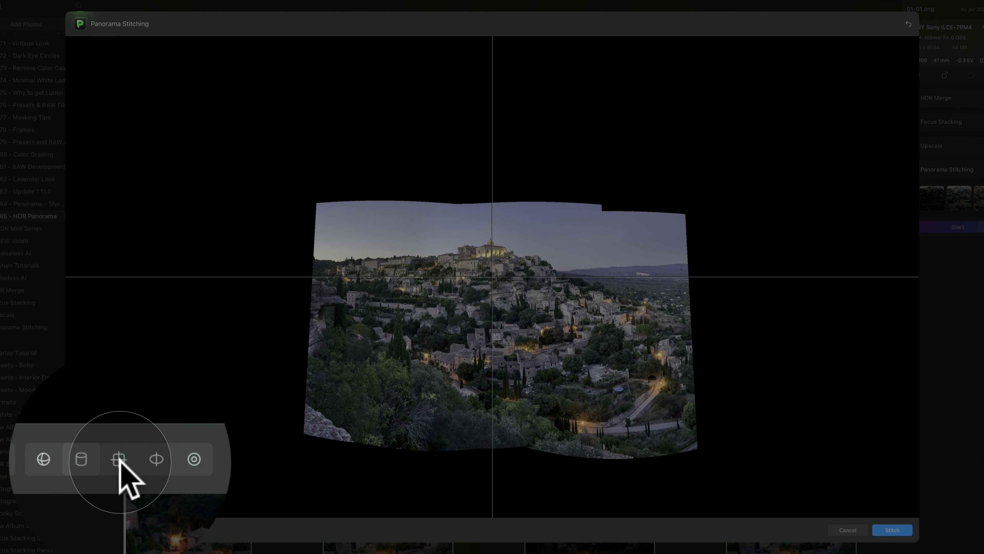
click(119, 460)
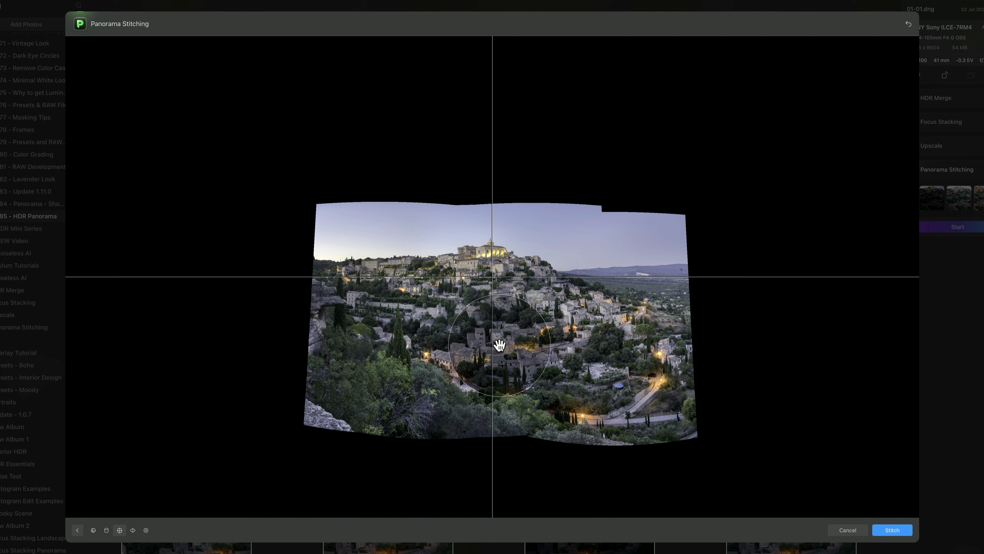
Shift the panorama slightly to the right relative to the centre guide lines.
scroll(494, 252, up, 5)
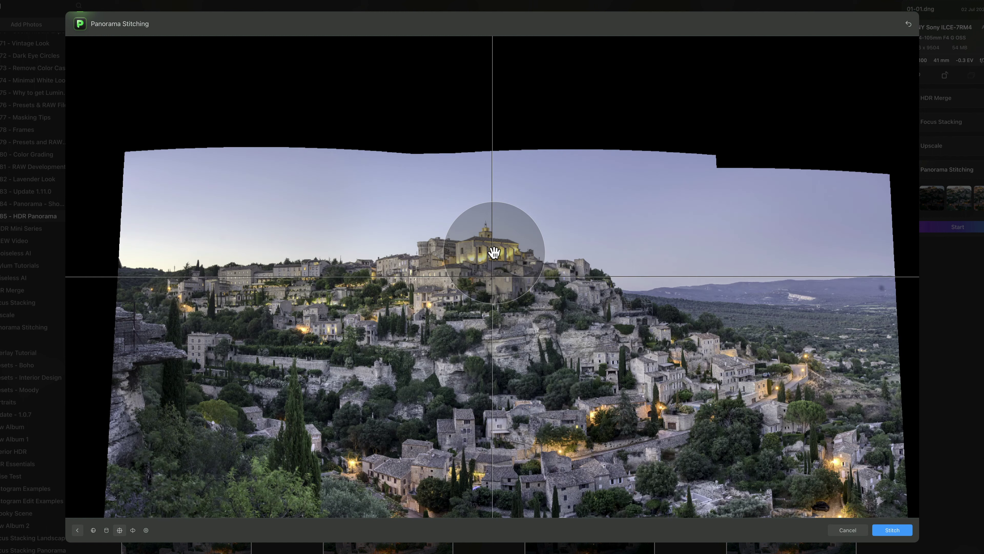
scroll(494, 252, up, 1)
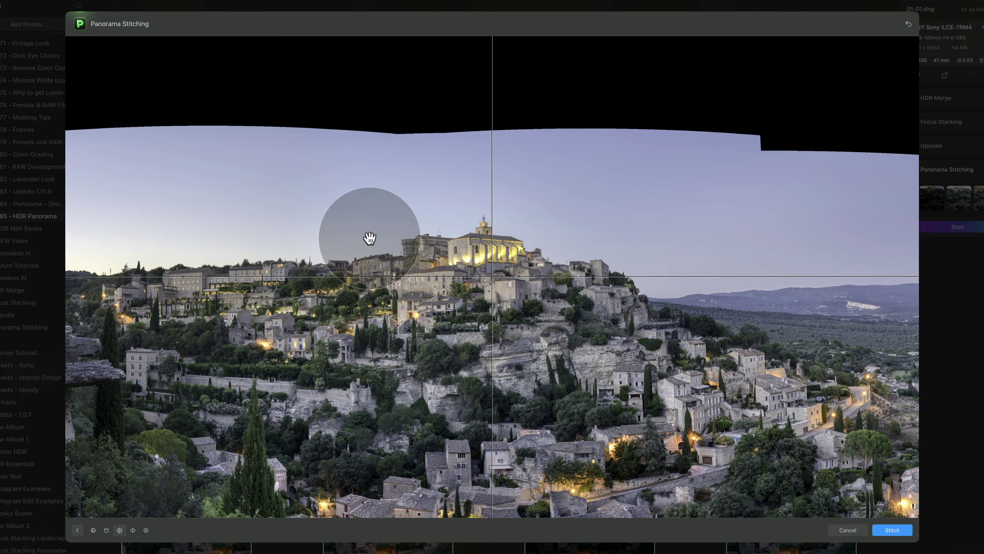
drag(361, 237, 367, 241)
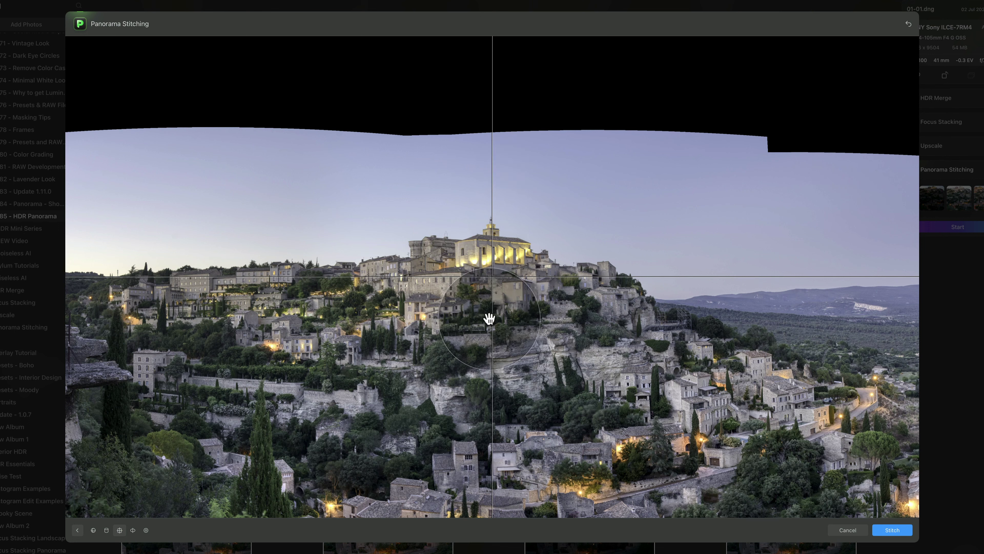
drag(521, 212, 552, 222)
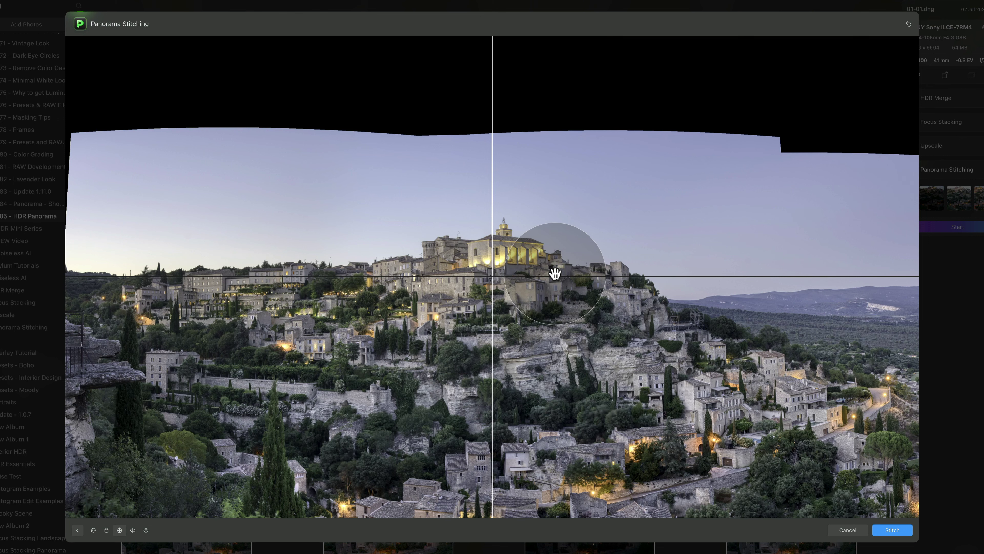
Fine-tune the panorama's rotation and vertical alignment with the guide lines, and stitch it.
scroll(555, 274, down, 8)
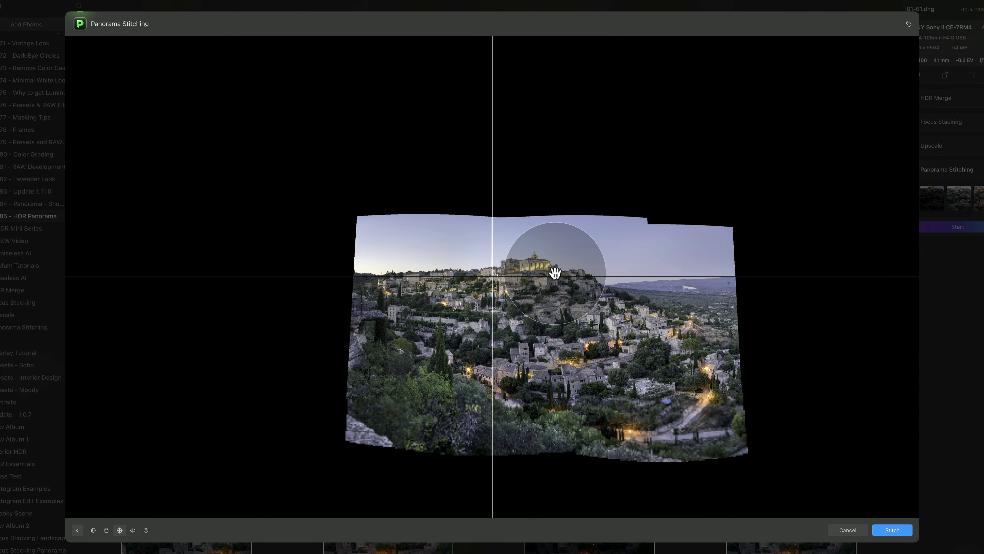
scroll(555, 273, up, 2)
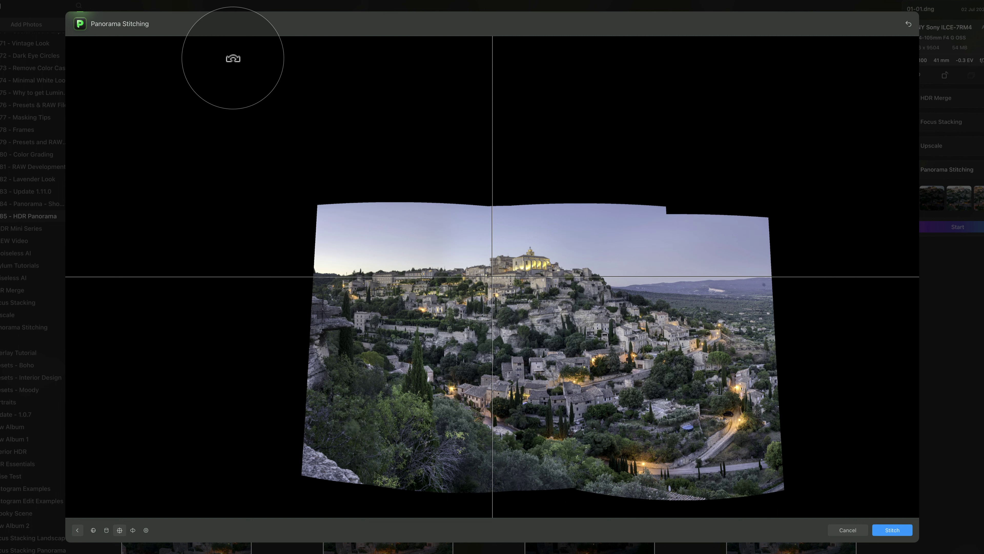
drag(235, 58, 236, 58)
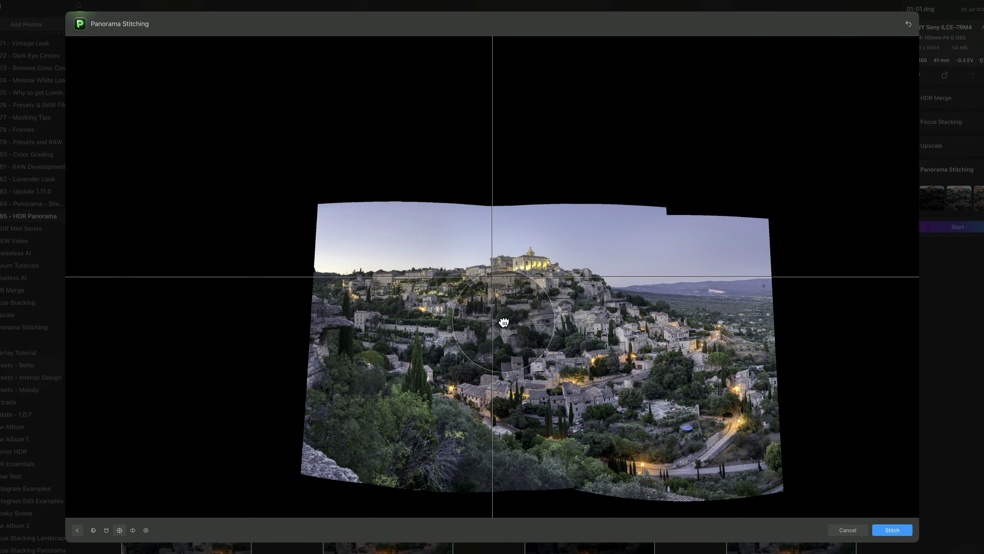
drag(504, 322, 504, 320)
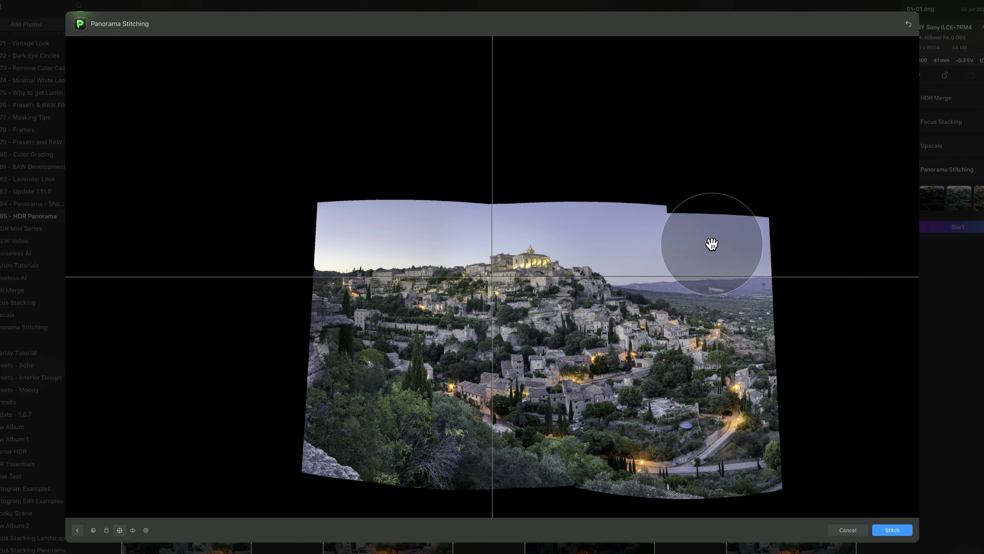
click(892, 531)
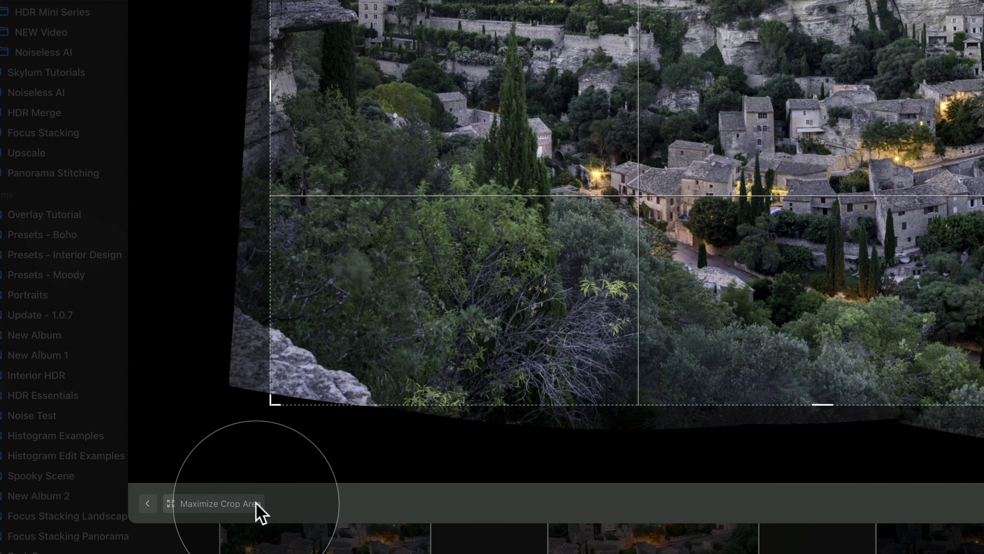
Maximize the crop area, move the panorama down slightly within it and raise the bottom crop edge to trim the foreground.
click(258, 504)
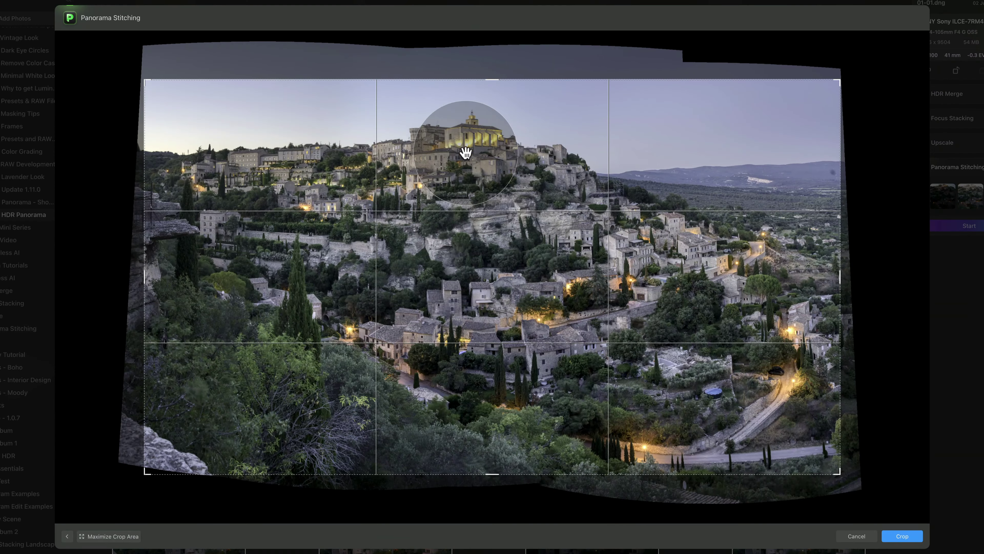
drag(465, 153, 481, 185)
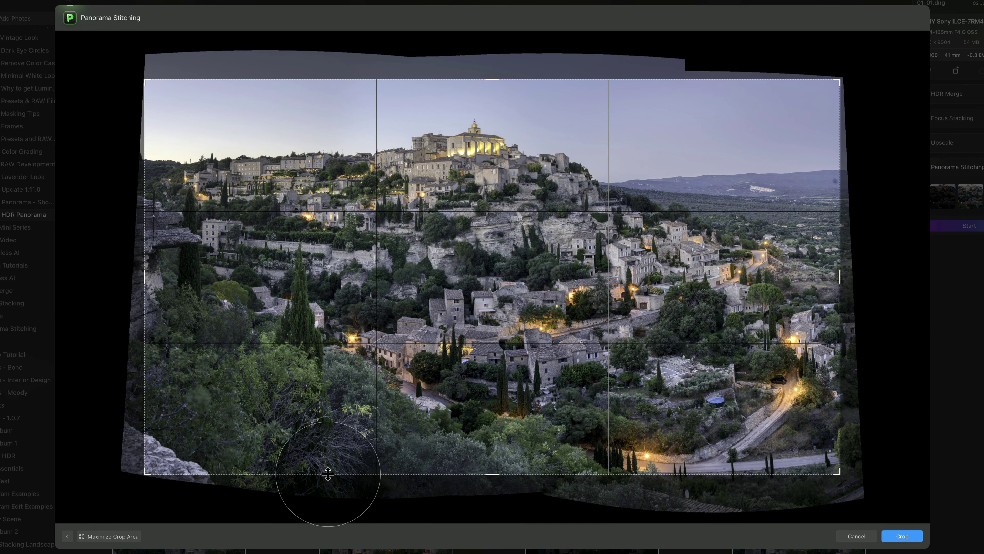
drag(329, 473, 335, 430)
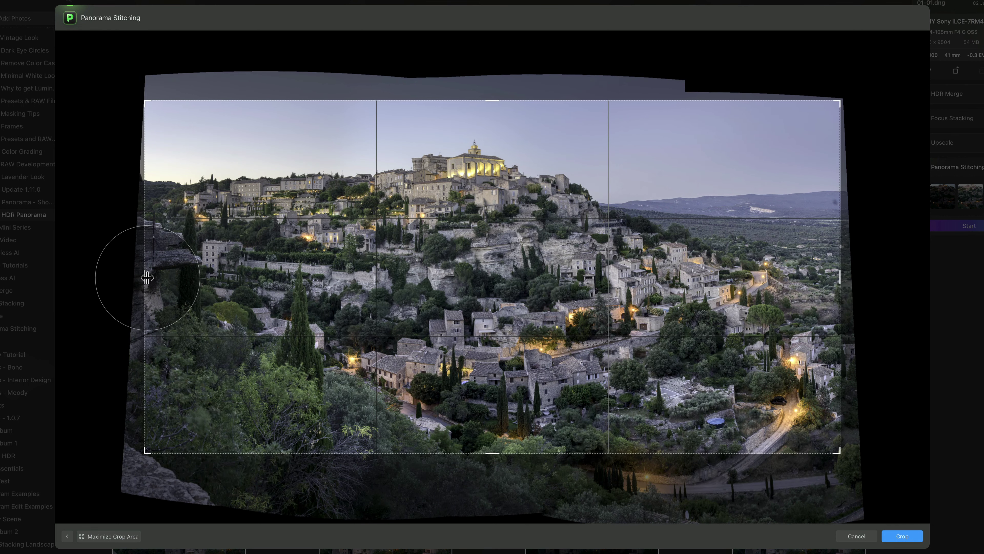
Pull the left crop edge inward, extend the right and top edges slightly outward, and apply the crop.
drag(145, 278, 170, 277)
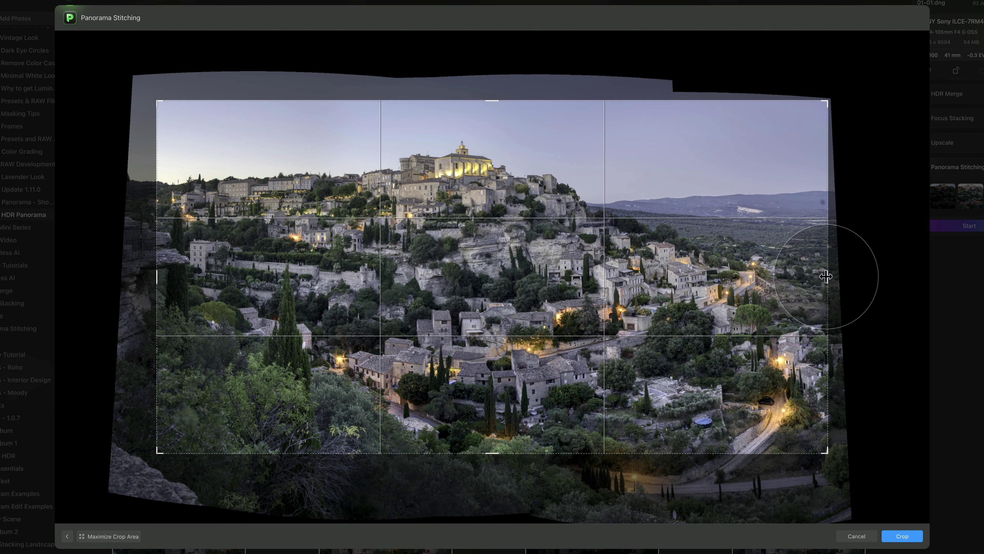
drag(827, 275, 835, 276)
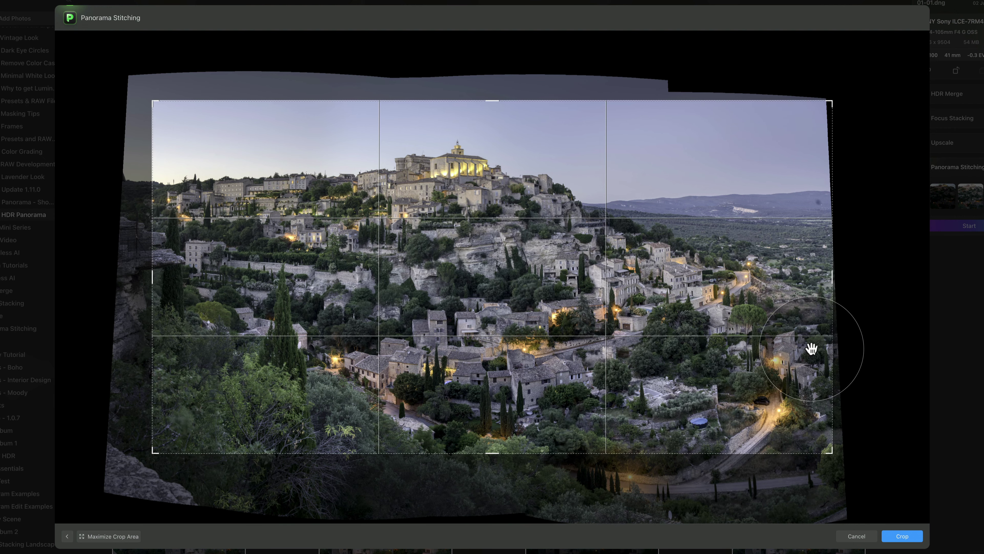
drag(832, 280, 831, 279)
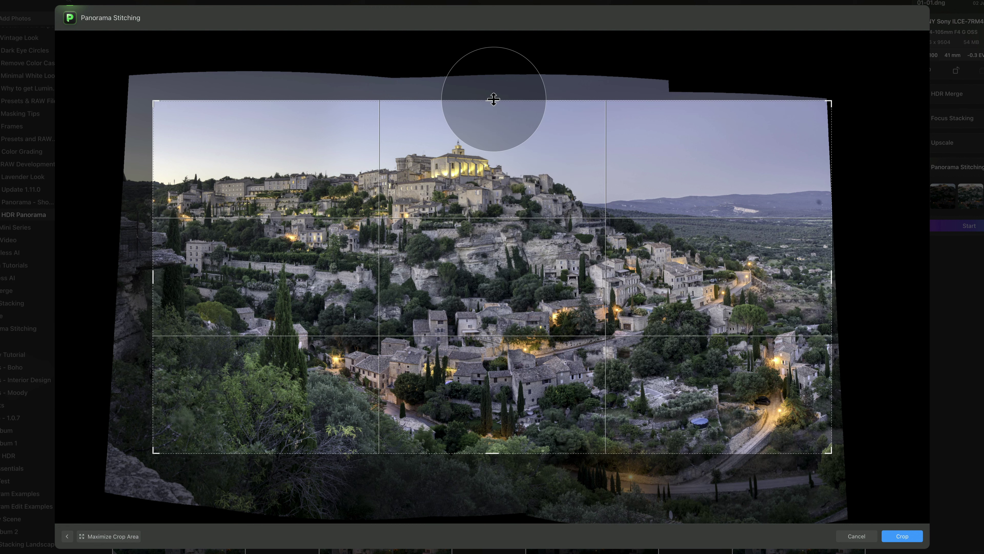
drag(492, 100, 495, 94)
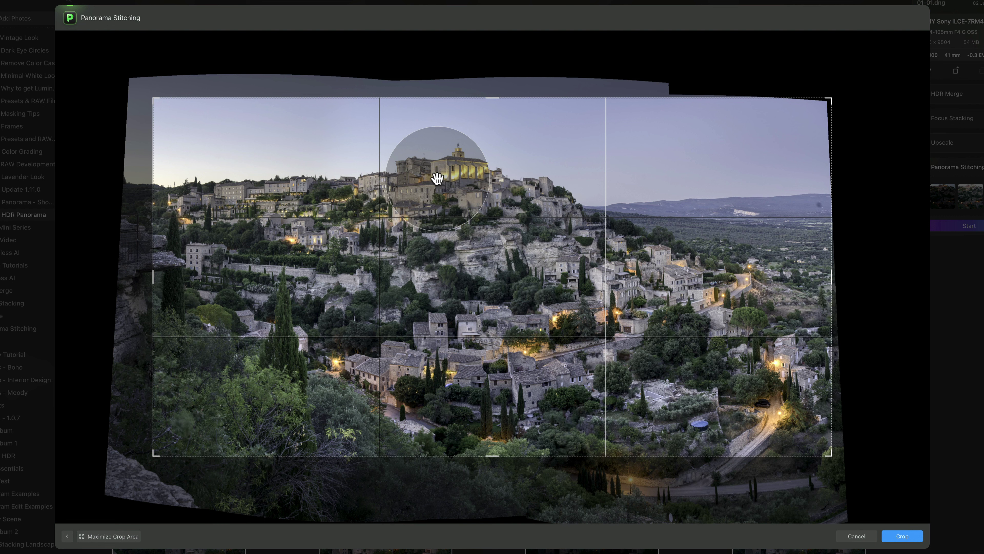
click(905, 538)
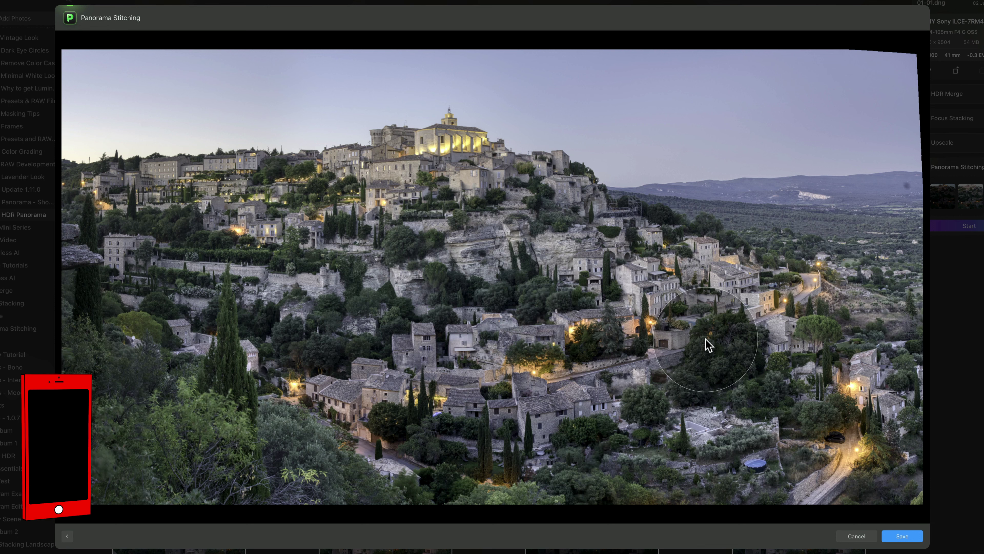
Save the stitched HDR panorama and open it for editing.
click(905, 537)
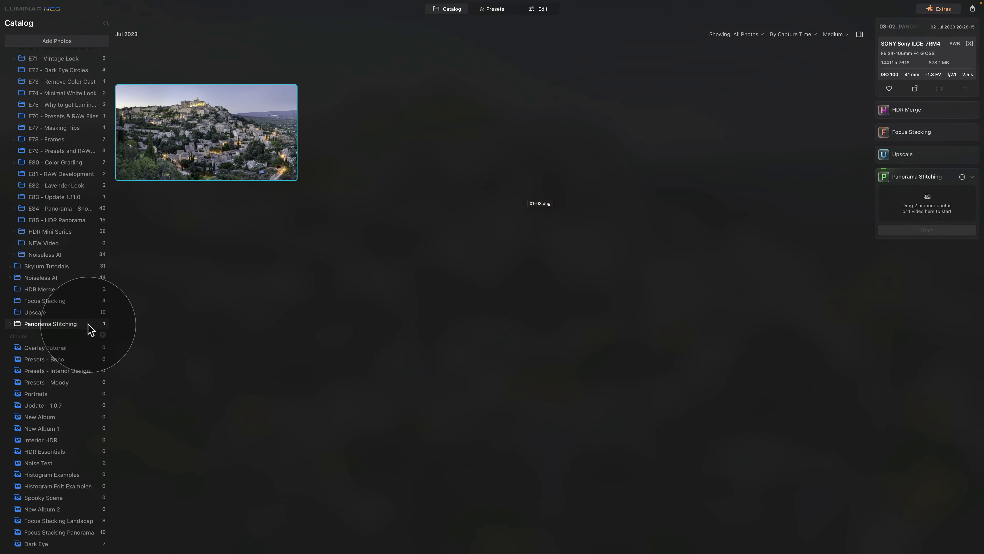
scroll(83, 327, up, 15)
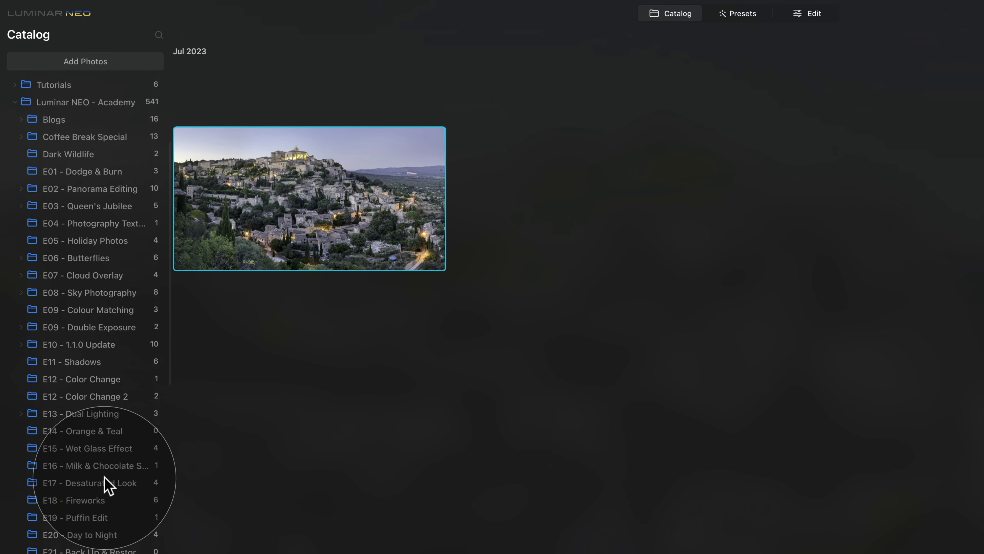
scroll(108, 486, up, 5)
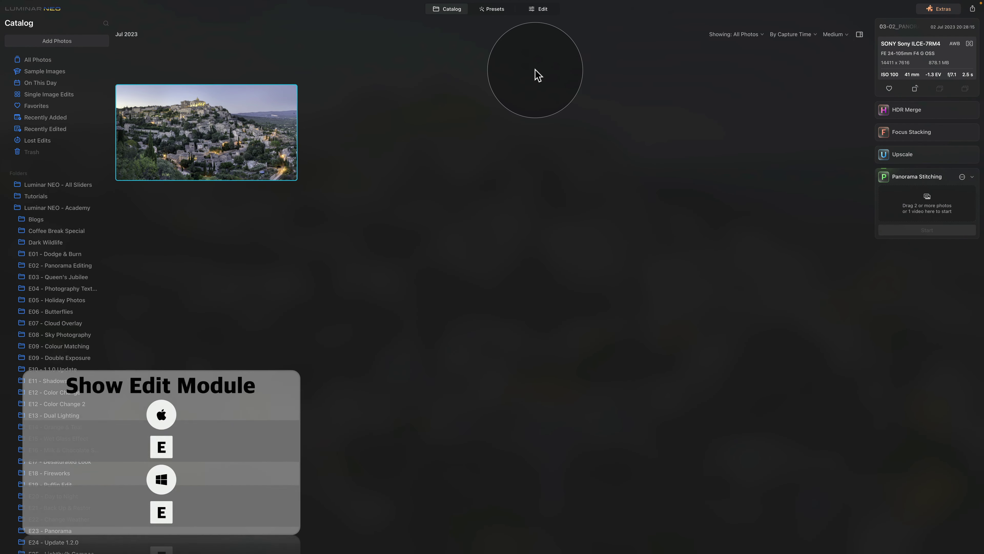
click(543, 11)
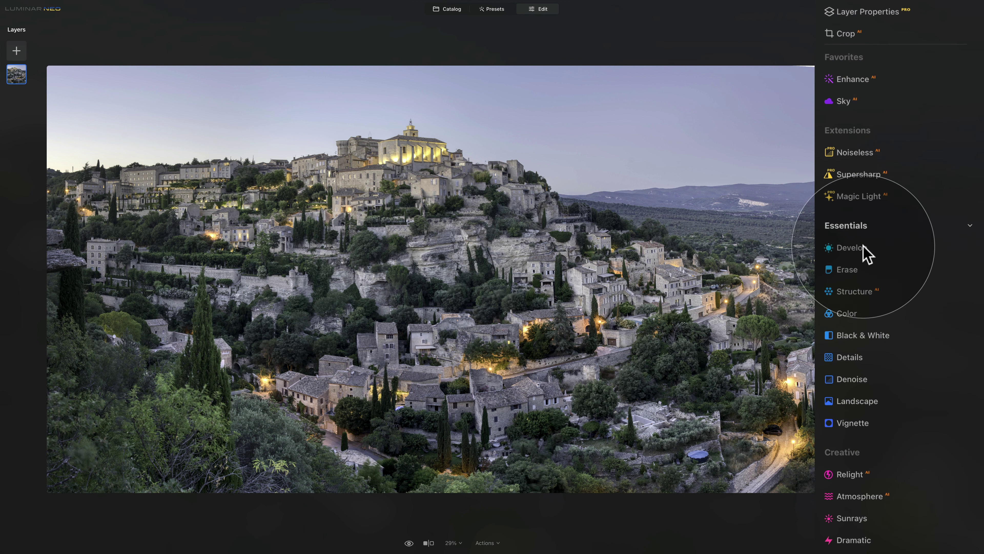
Remove the dust spots from the panorama automatically with the Erase tool.
click(859, 276)
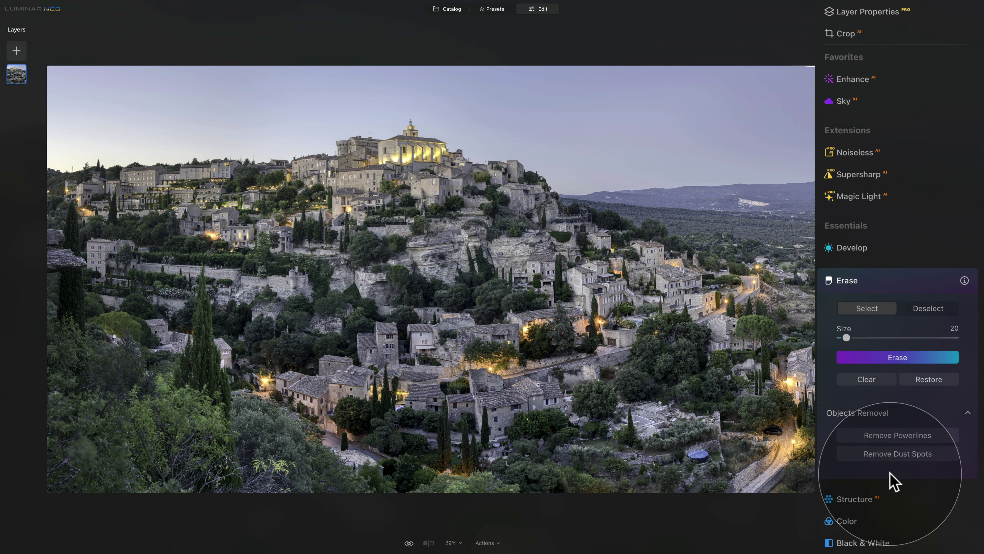
click(898, 454)
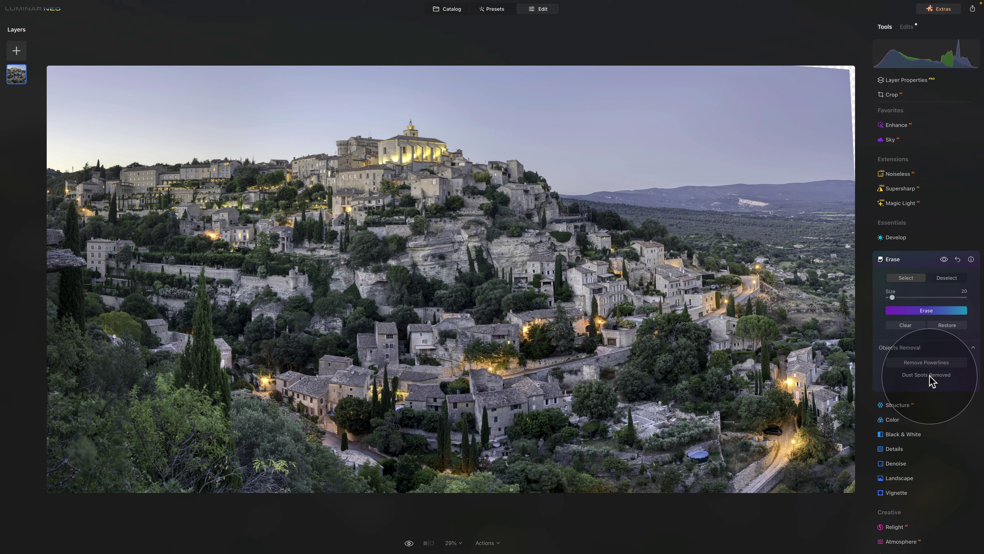
click(893, 259)
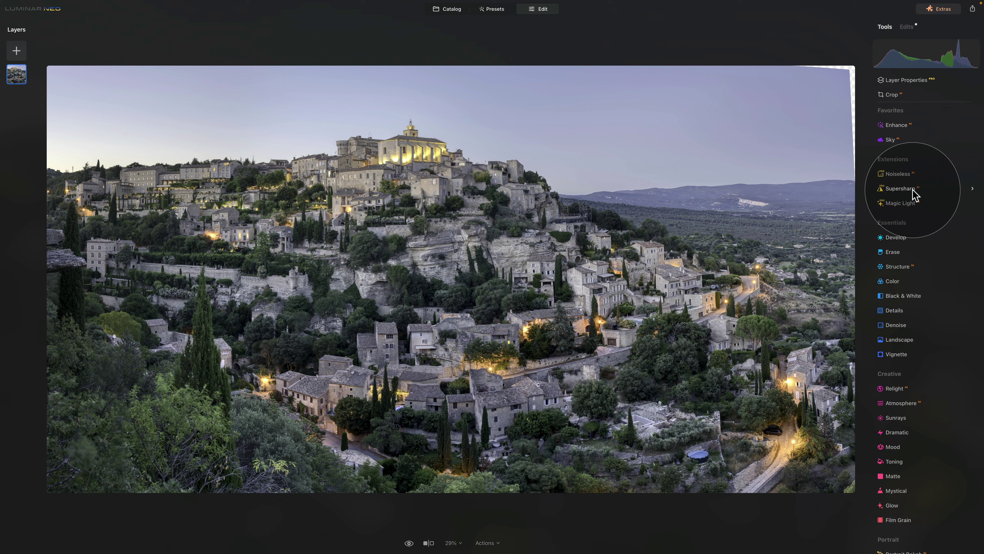
Sample the sky near the upper-right corner with the Clone tool and paint over the transparent gap along the top edge at brush size 80.
scroll(913, 197, down, 5)
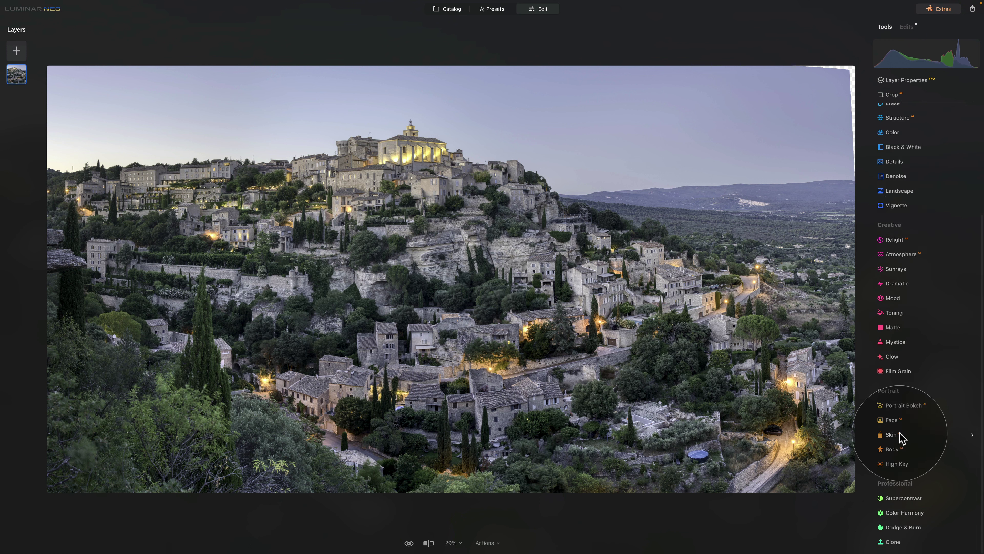
click(893, 542)
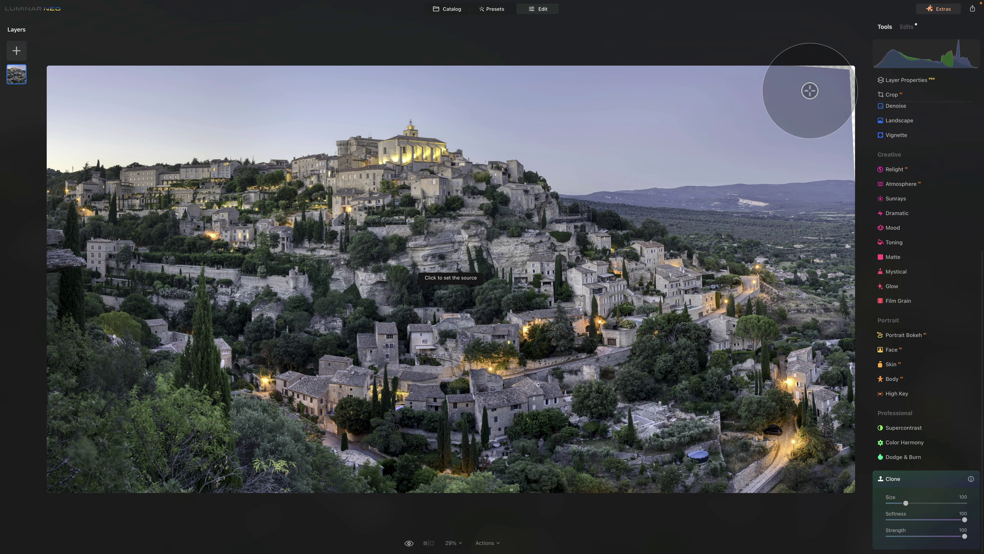
click(795, 77)
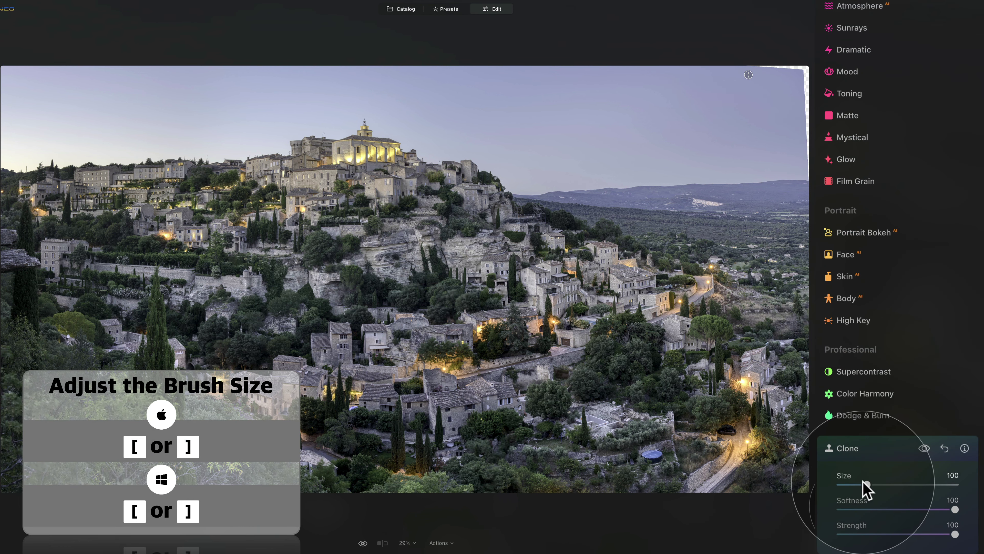
drag(863, 483, 860, 484)
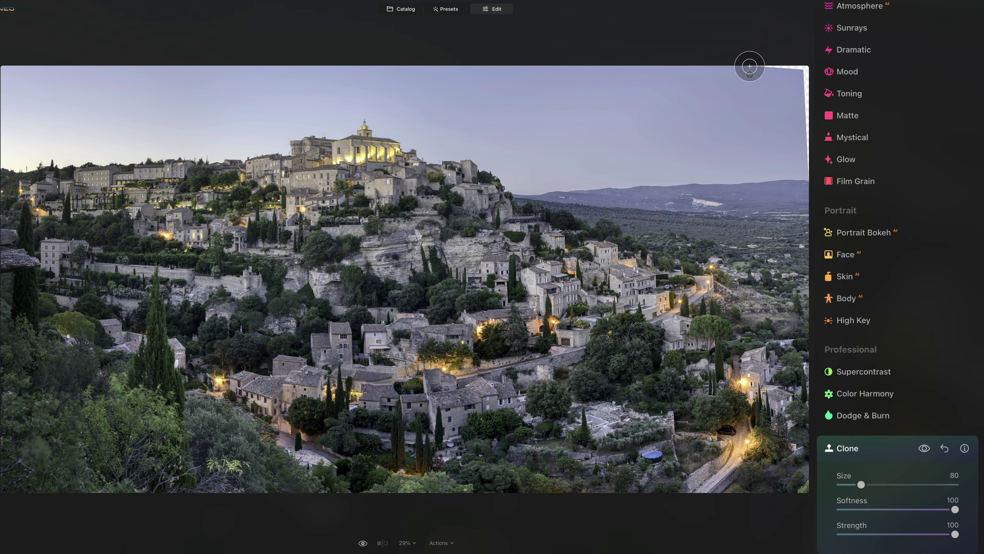
drag(768, 67, 786, 67)
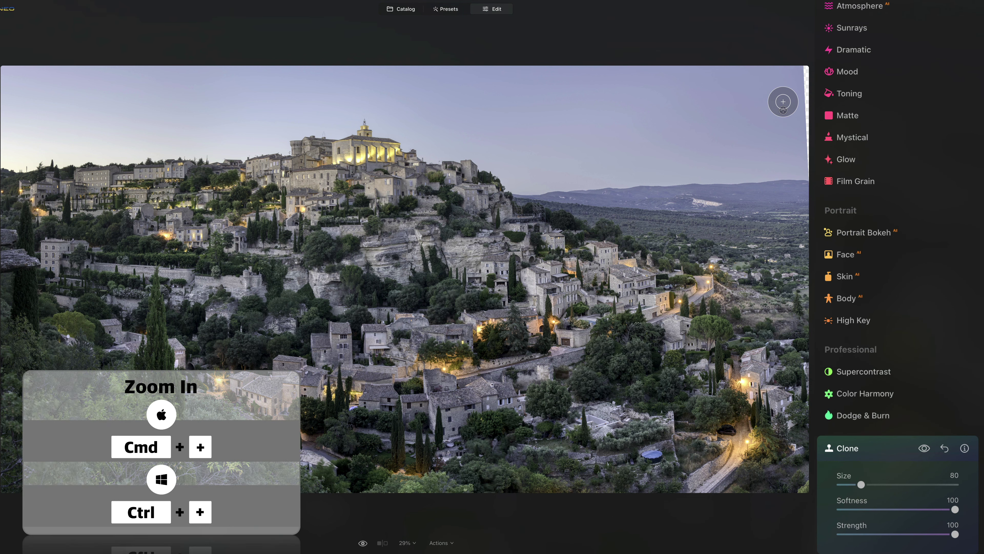
Clone the distant hill ridge and the sky just above it over the lower part of the transparent strip along the image's right edge.
key(ctrl+plus)
key(ctrl+plus)
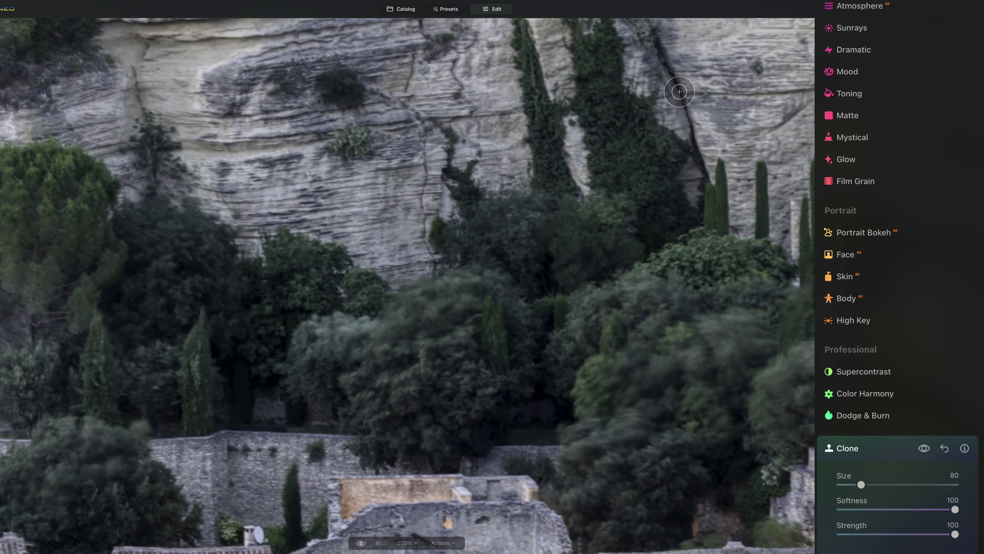
key(space)
drag(731, 74, 147, 365)
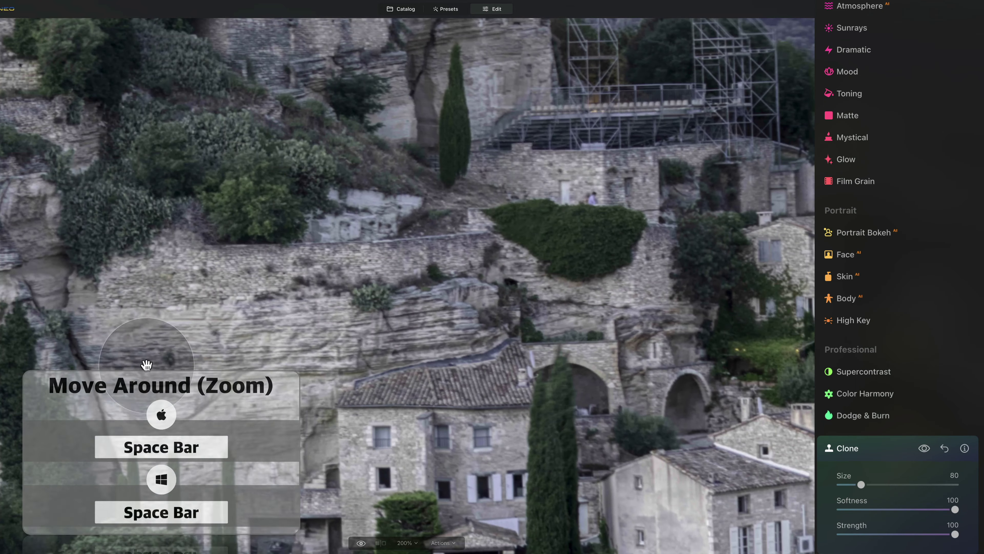
drag(552, 159, 141, 298)
drag(614, 165, 272, 244)
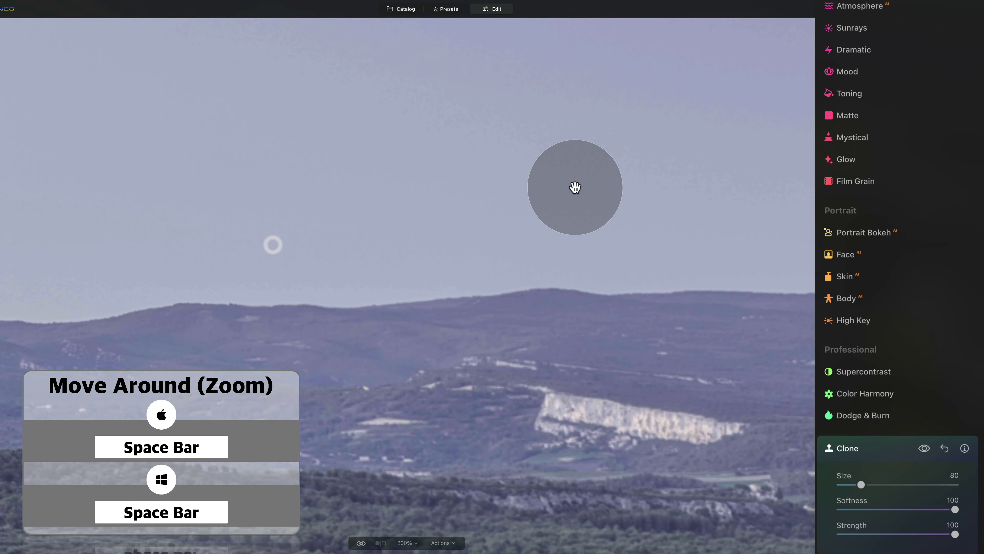
drag(575, 187, 171, 260)
drag(682, 183, 158, 261)
drag(480, 227, 406, 167)
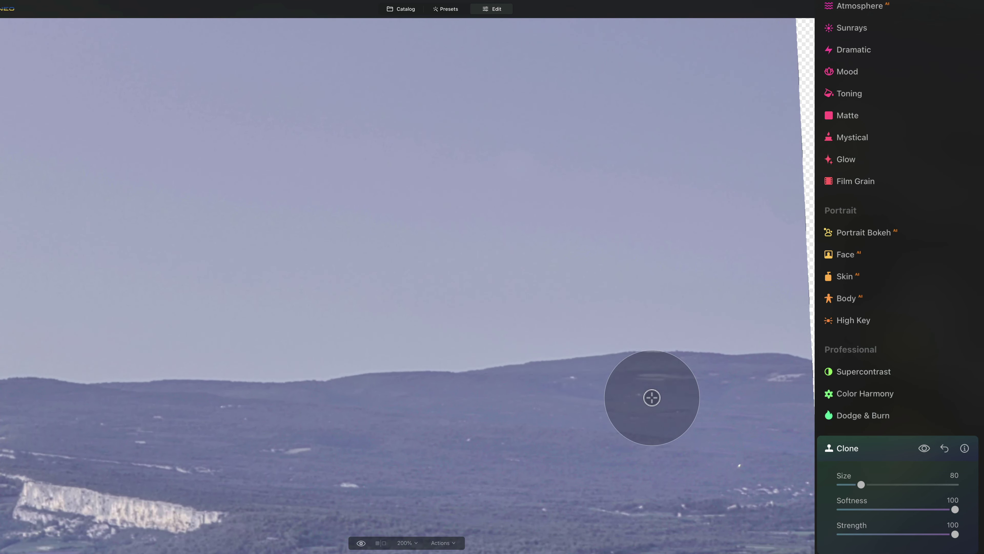
alt+click(794, 355)
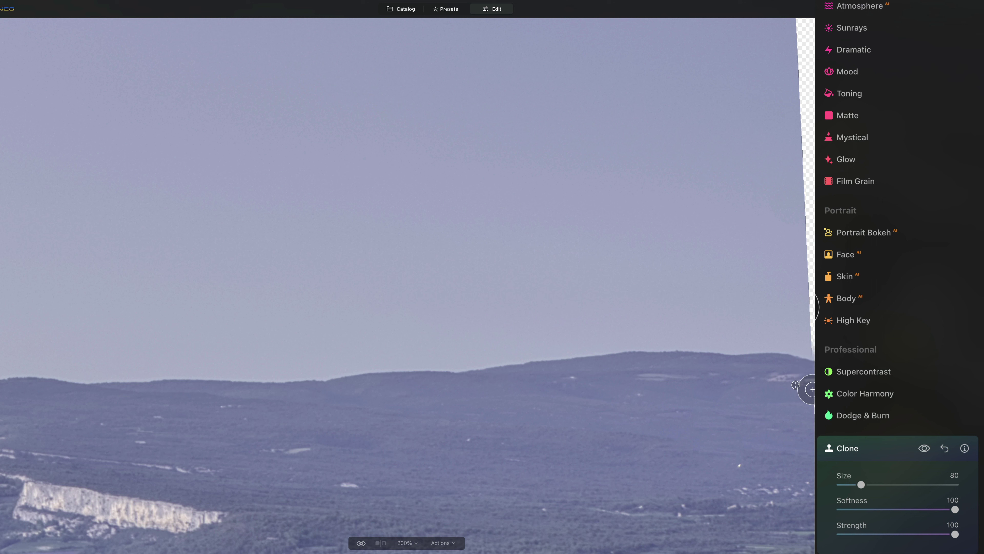
drag(813, 364, 811, 318)
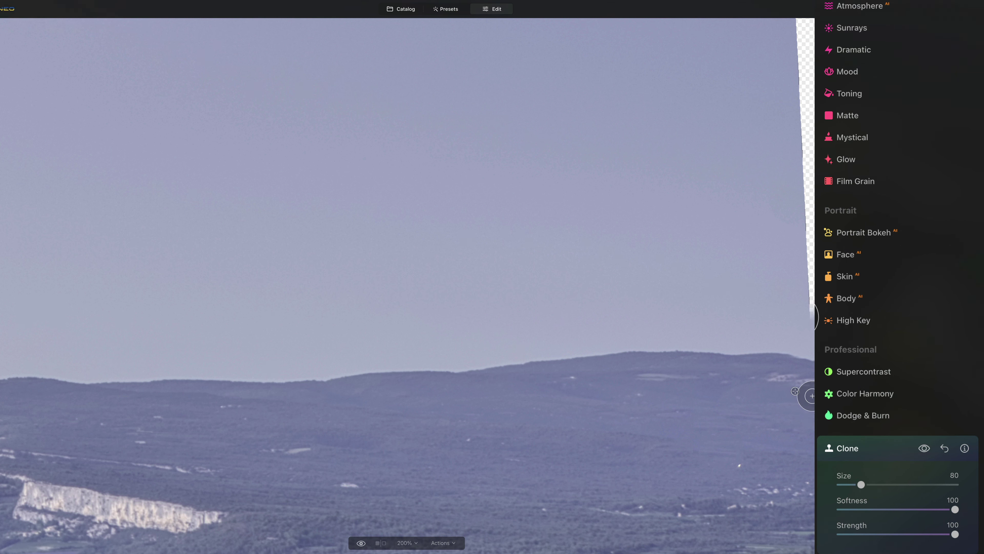
mouse_move(795, 316)
mouse_down()
mouse_move(792, 233)
mouse_move(808, 235)
mouse_move(807, 244)
mouse_move(789, 225)
mouse_up()
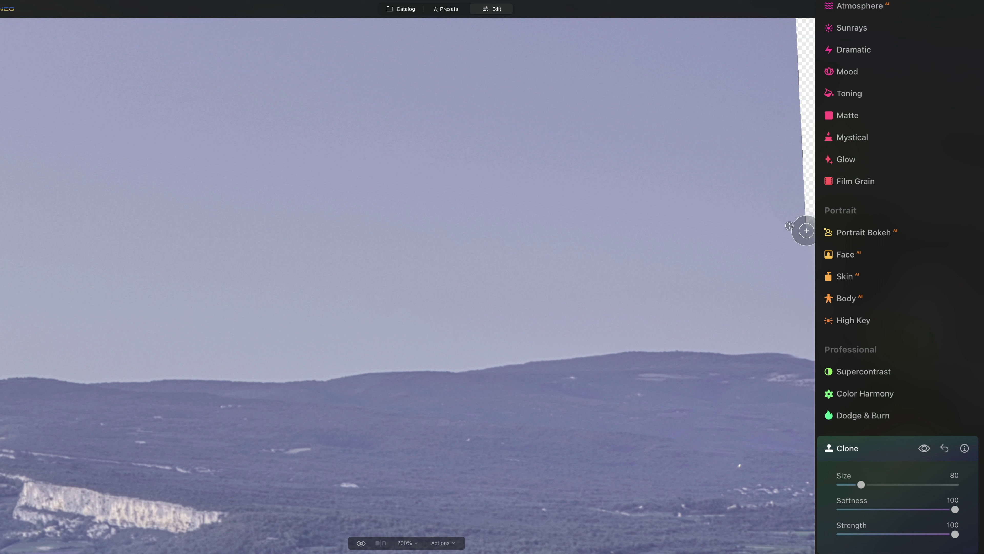
Clone nearby sky over the rest of the transparent strip along the image's right edge, up to the top corner.
alt+click(776, 227)
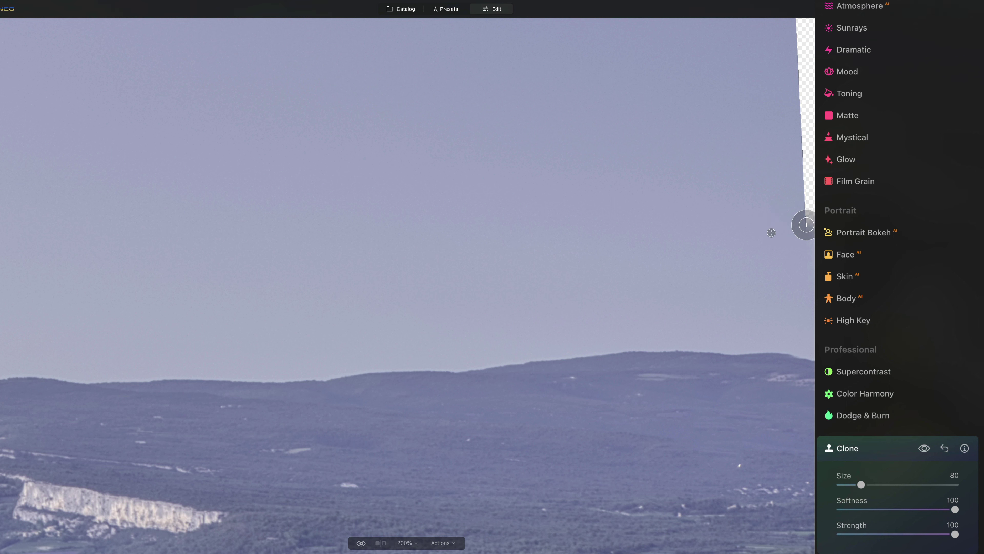
mouse_move(805, 223)
mouse_down()
mouse_move(801, 22)
mouse_move(813, 53)
mouse_move(806, 25)
mouse_move(801, 68)
mouse_up()
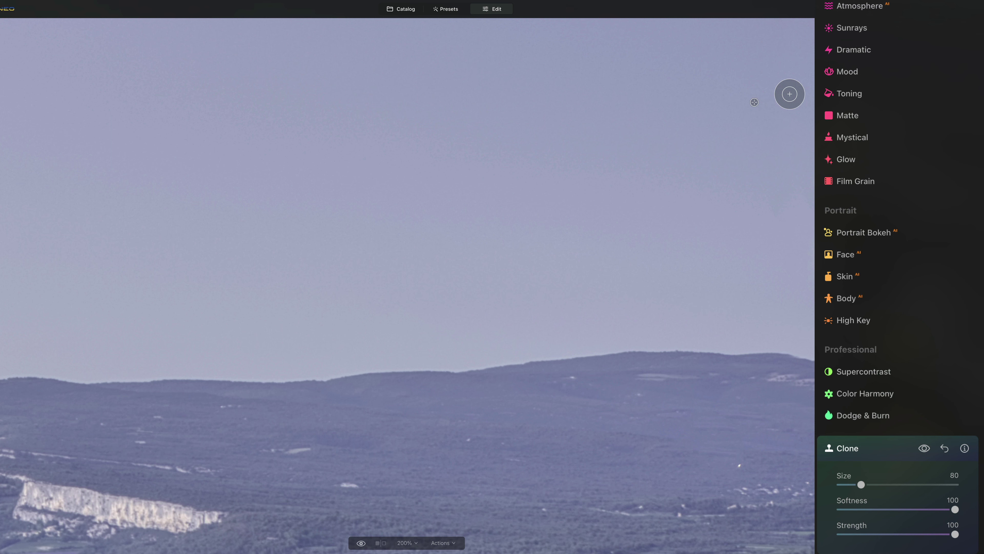
key(super+minus)
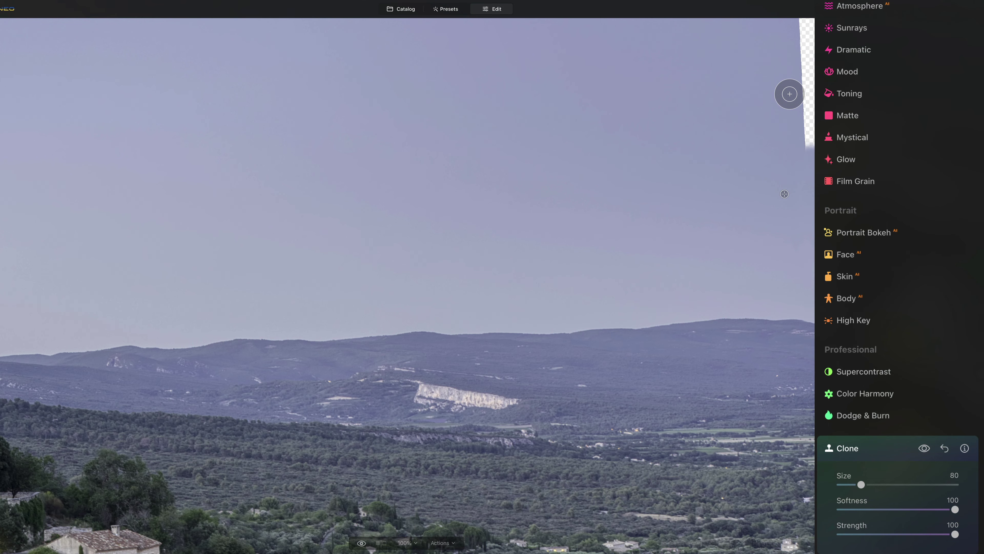
key(super+minus)
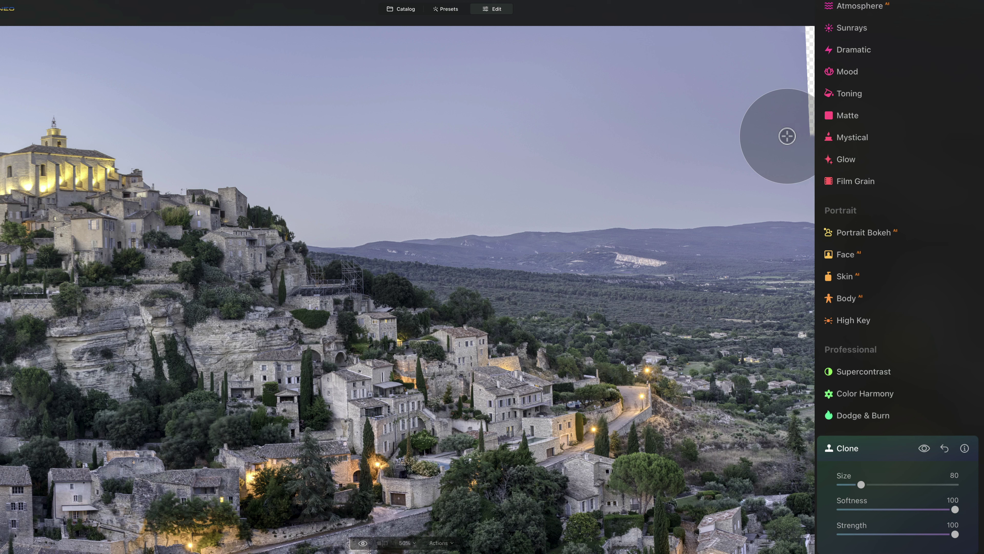
click(786, 136)
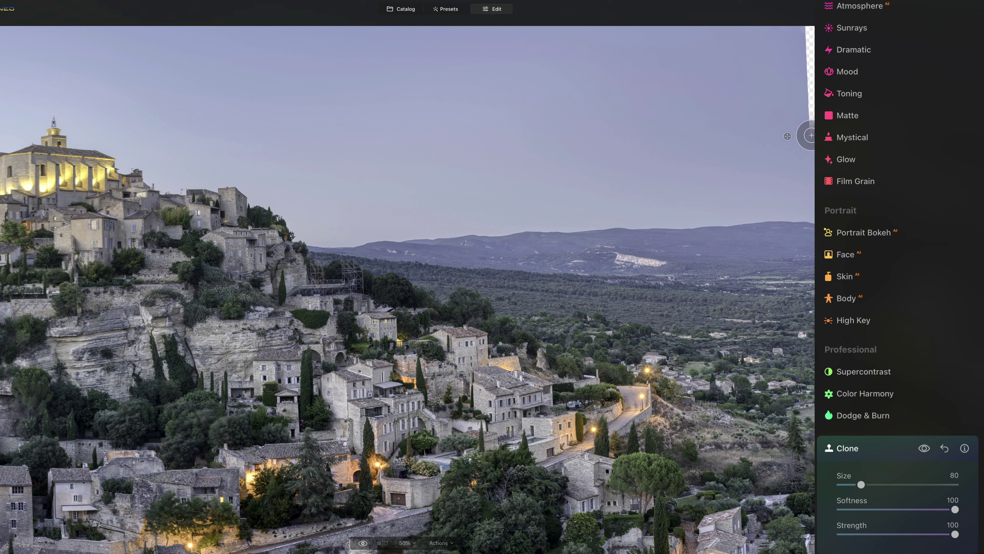
drag(811, 134, 808, 26)
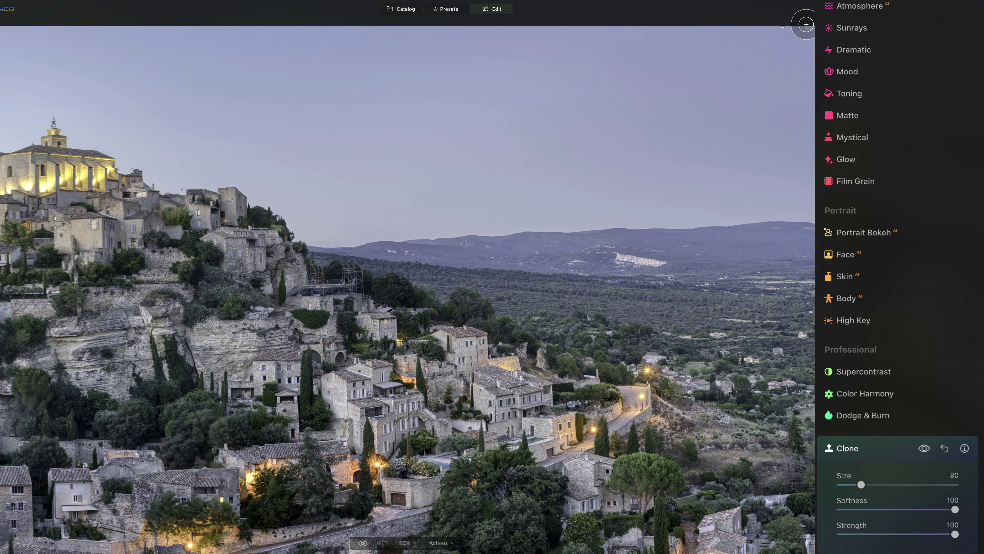
click(884, 454)
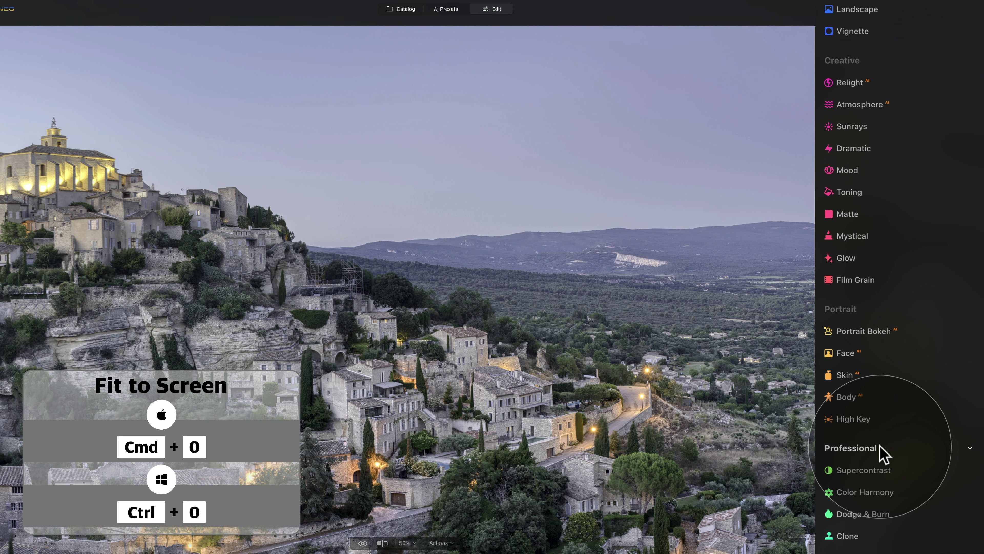
key(ctrl+0)
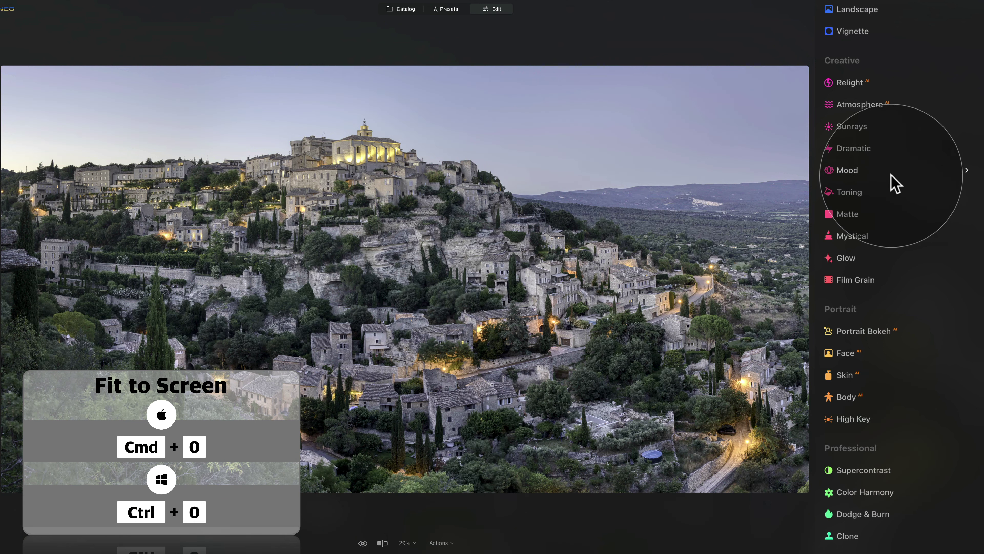
Enable Auto Defringe in the Optics settings of the Develop tool.
scroll(876, 186, up, 5)
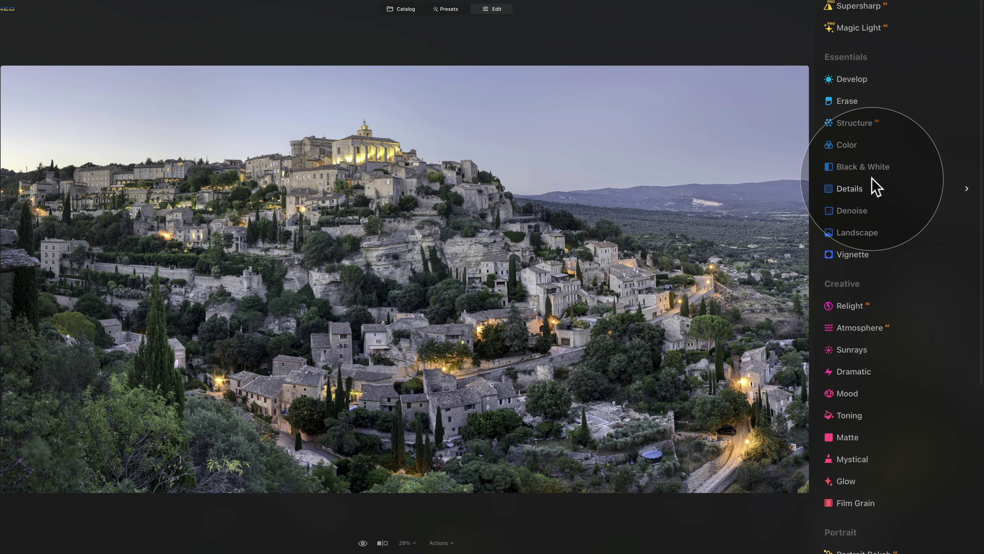
click(863, 79)
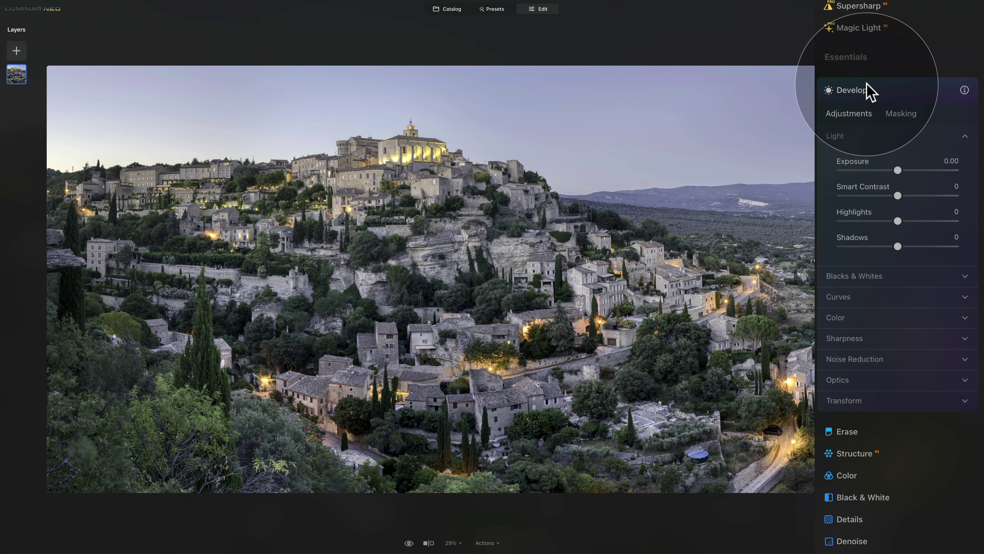
click(847, 382)
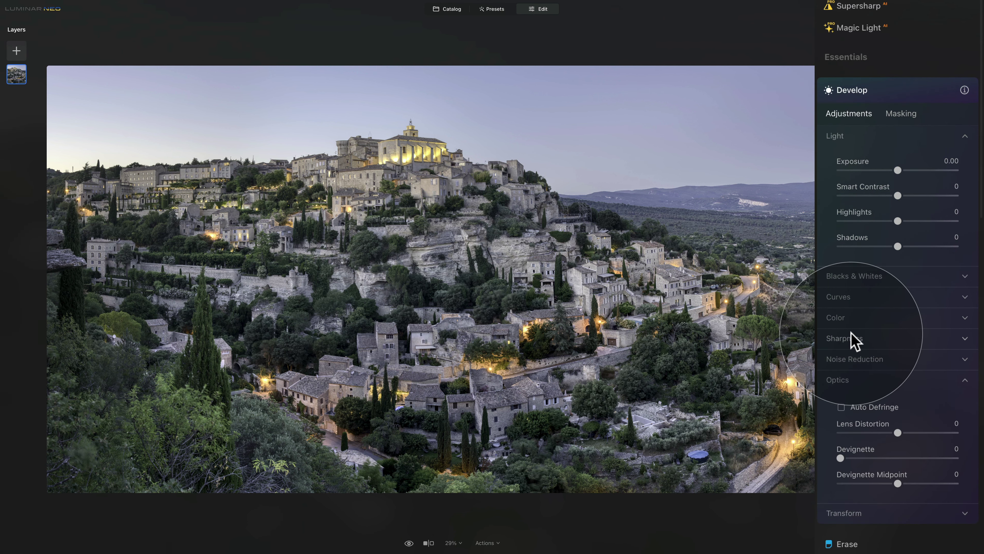
click(841, 407)
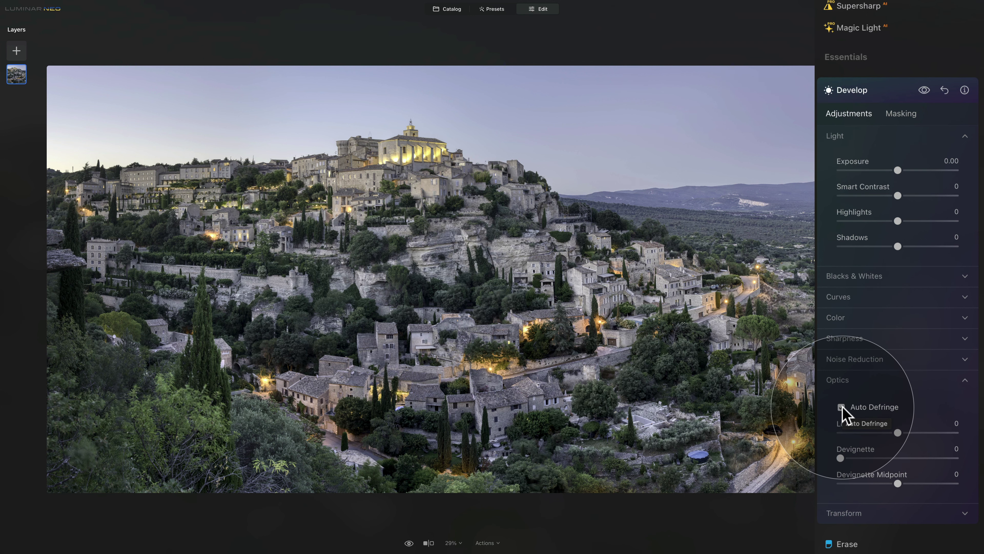
click(849, 380)
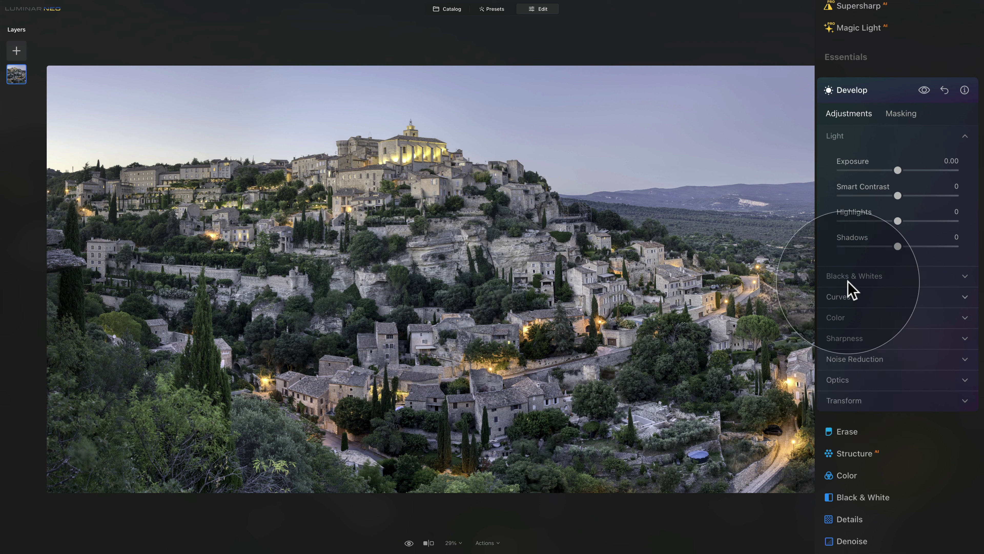
Open the Noise Reduction and Sharpness settings and examine the noise in the lower village houses at 100% zoom.
click(844, 137)
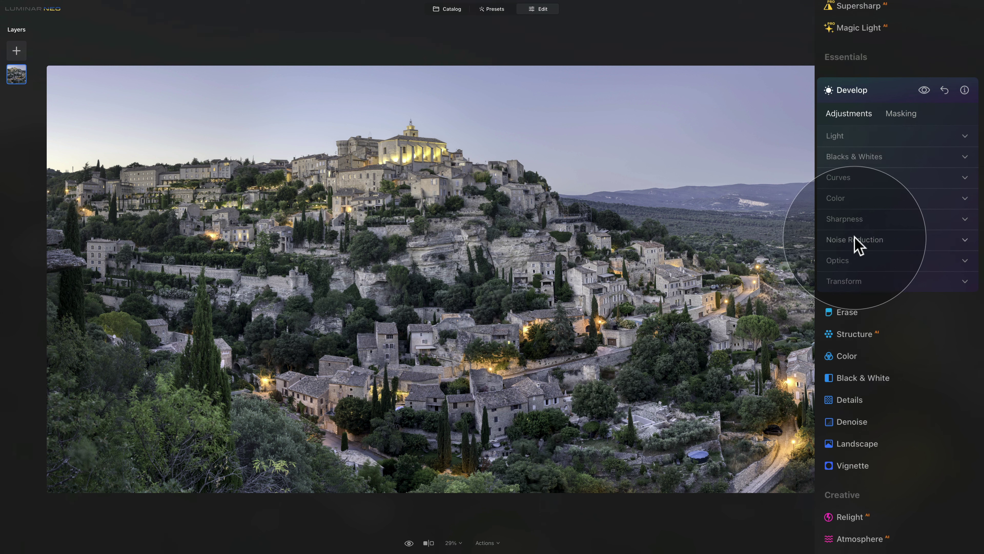
click(853, 242)
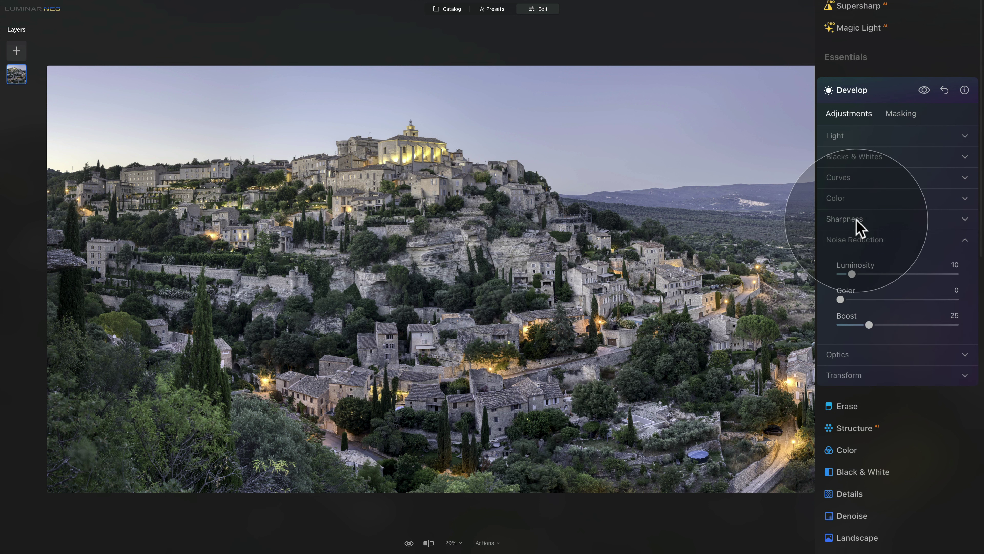
click(856, 219)
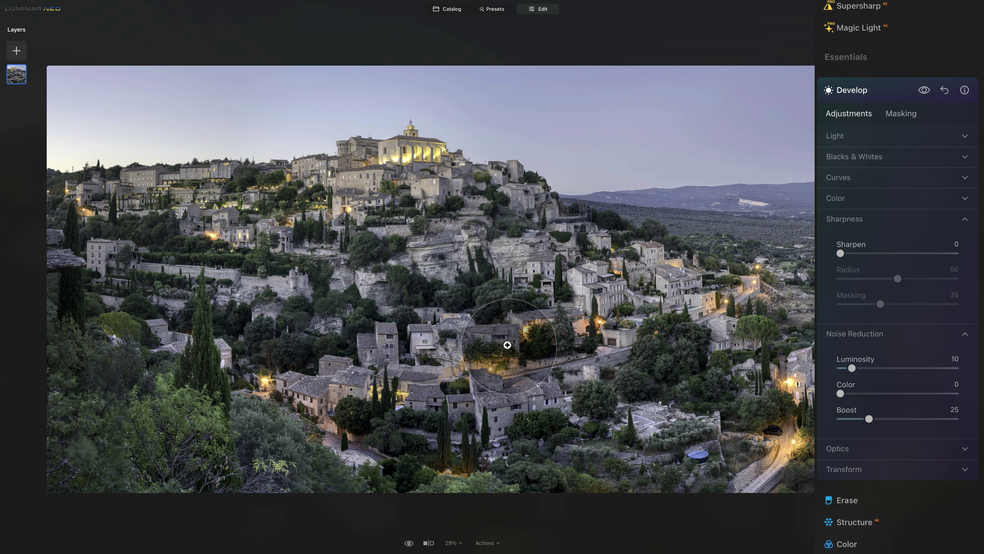
click(459, 542)
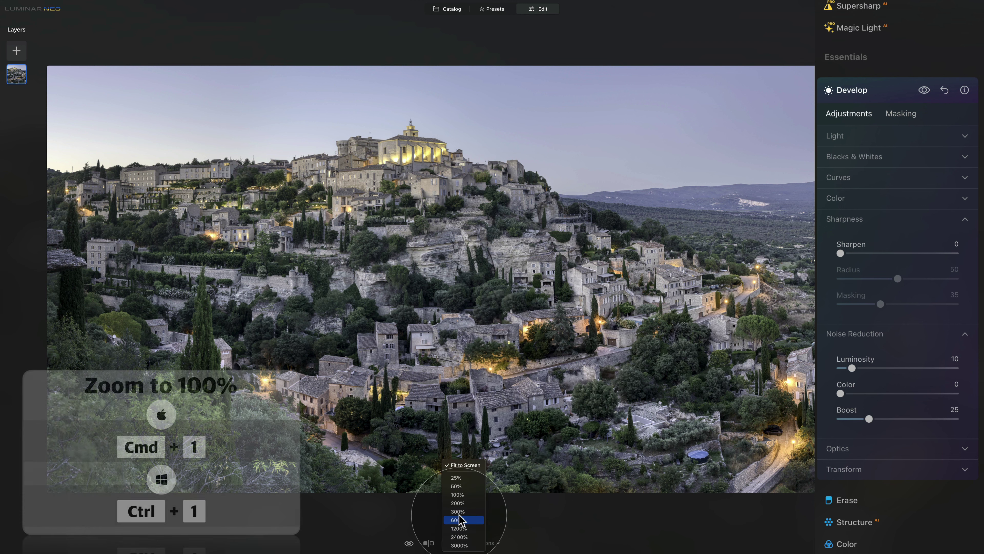
click(464, 495)
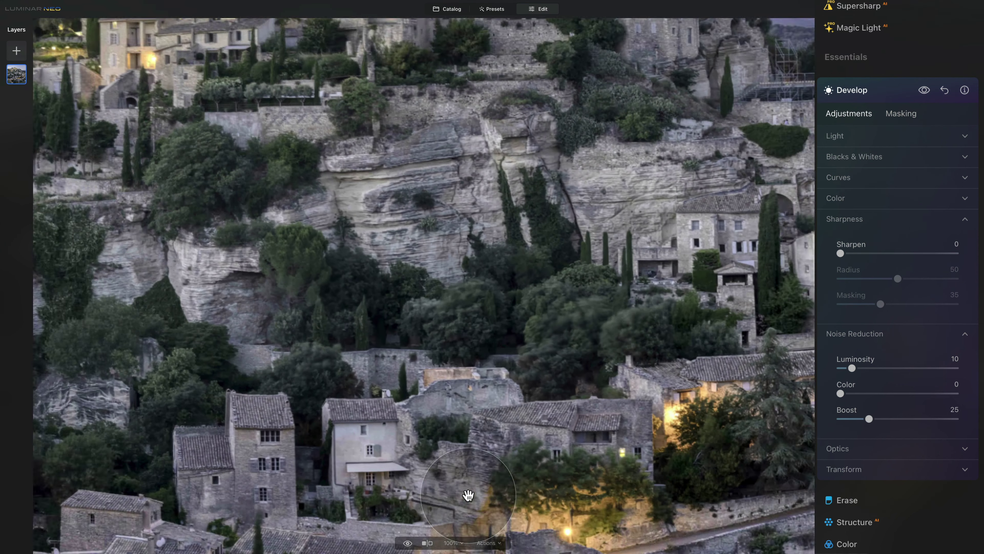
drag(501, 433, 605, 236)
drag(498, 346, 531, 282)
drag(385, 346, 383, 329)
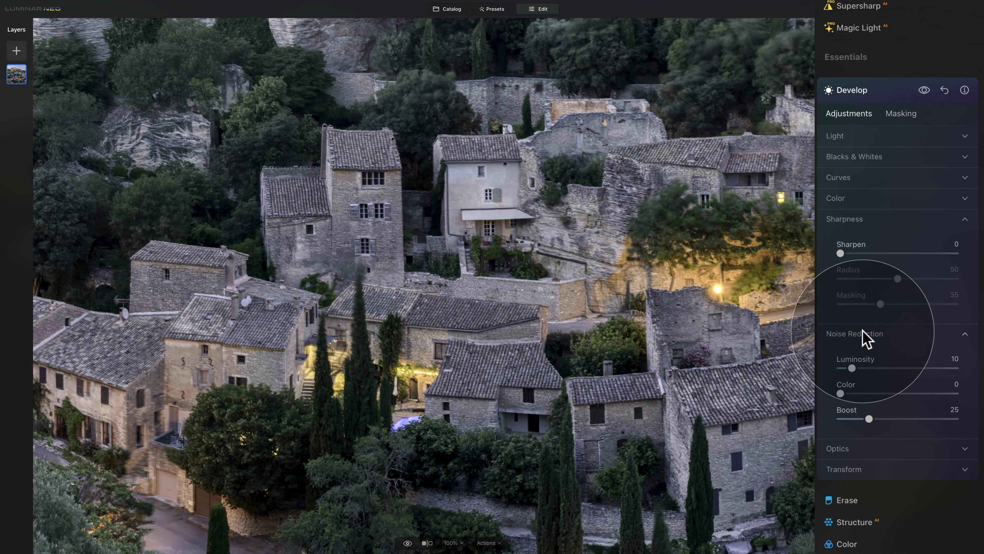
click(851, 367)
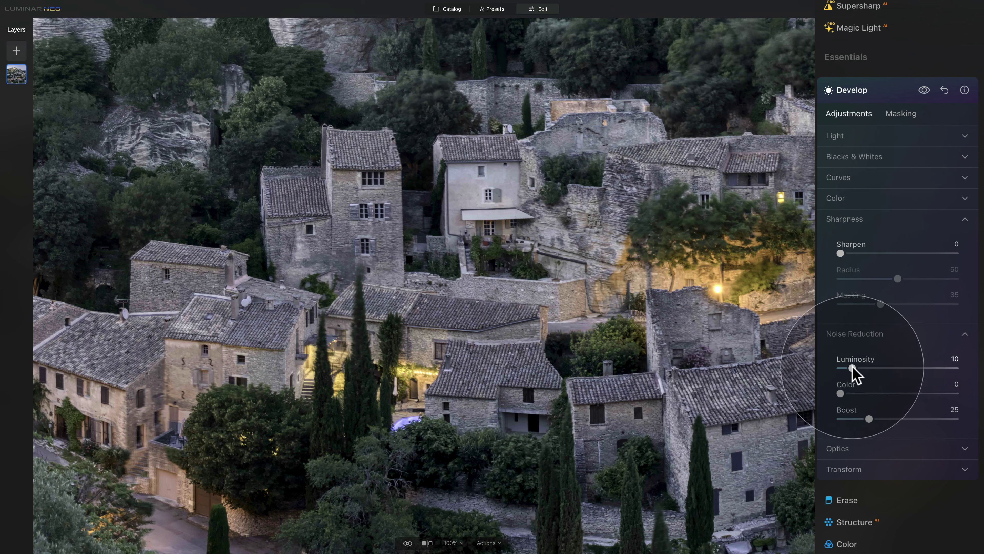
click(852, 367)
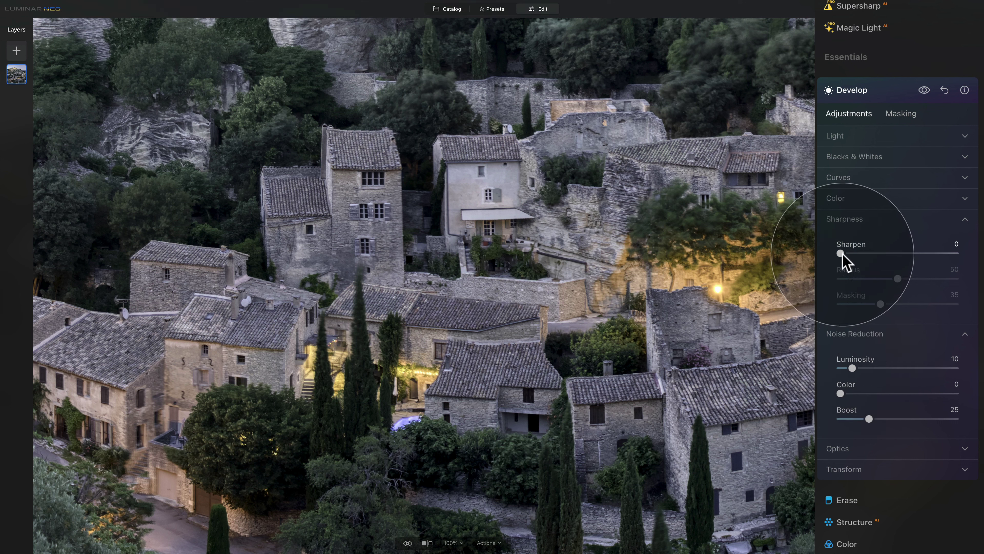
Set Sharpen to 90 and its Masking to 70, and collapse the Noise Reduction and Sharpness settings.
drag(841, 254, 948, 257)
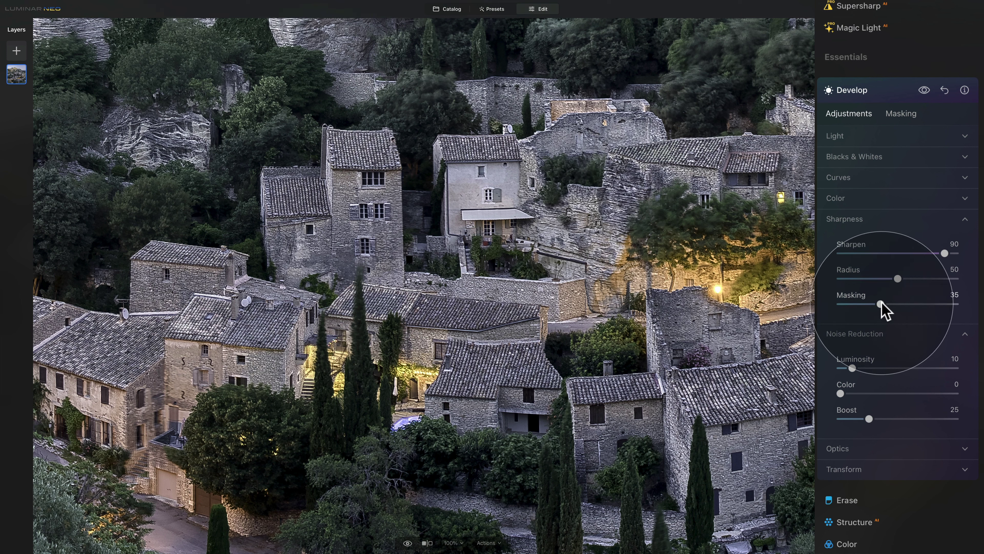
drag(881, 304, 923, 304)
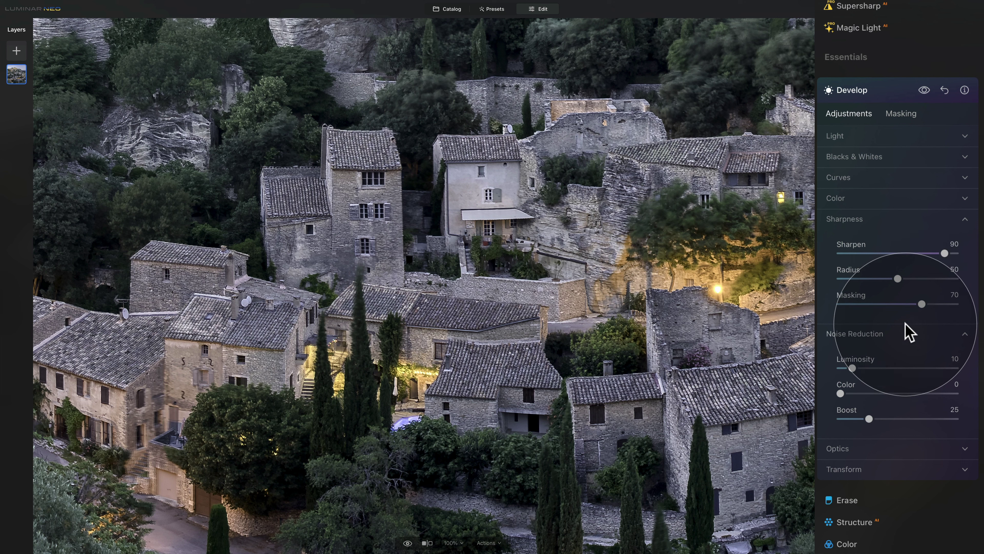
click(862, 335)
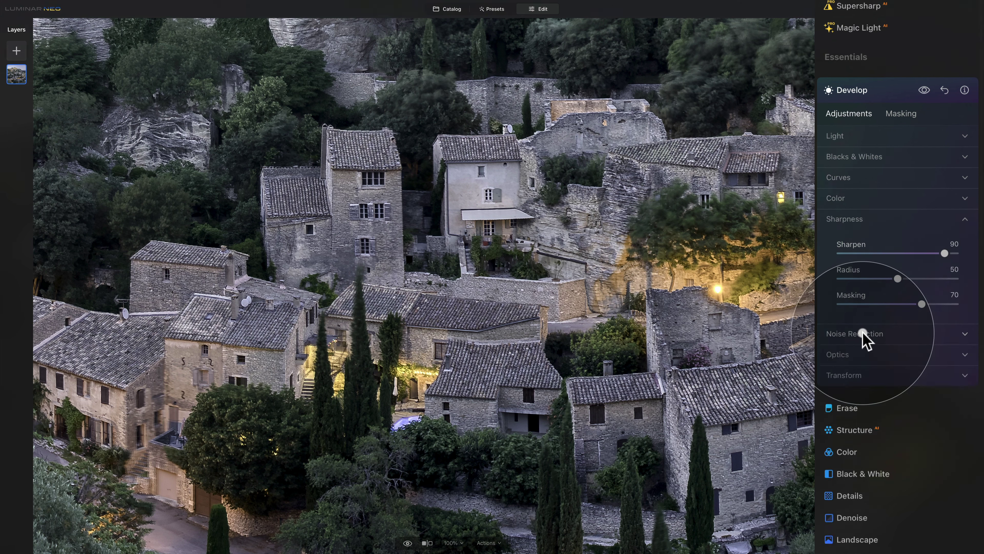
click(850, 223)
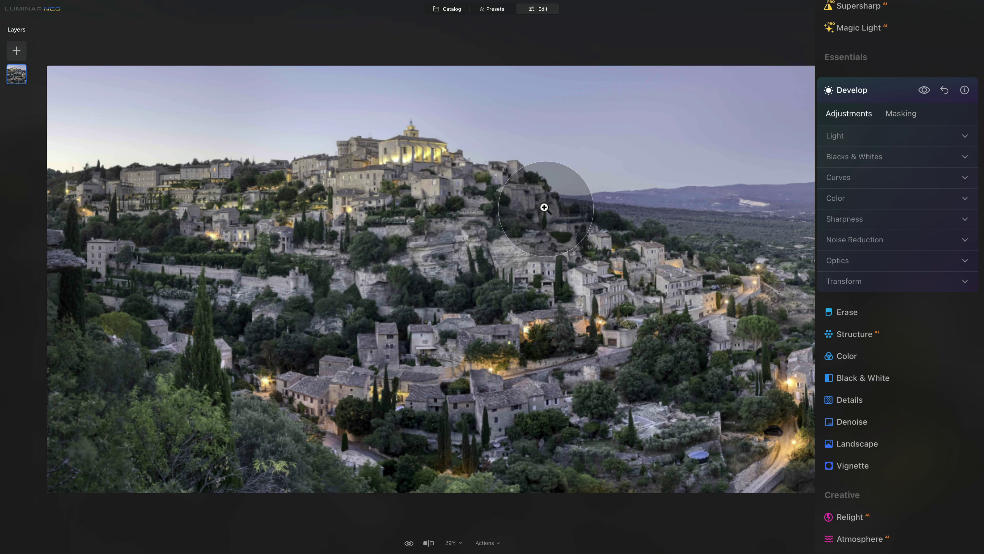
Set Highlights to -90 and Shadows to 10 in the Light settings, with the Blacks & Whites settings also expanded.
click(837, 135)
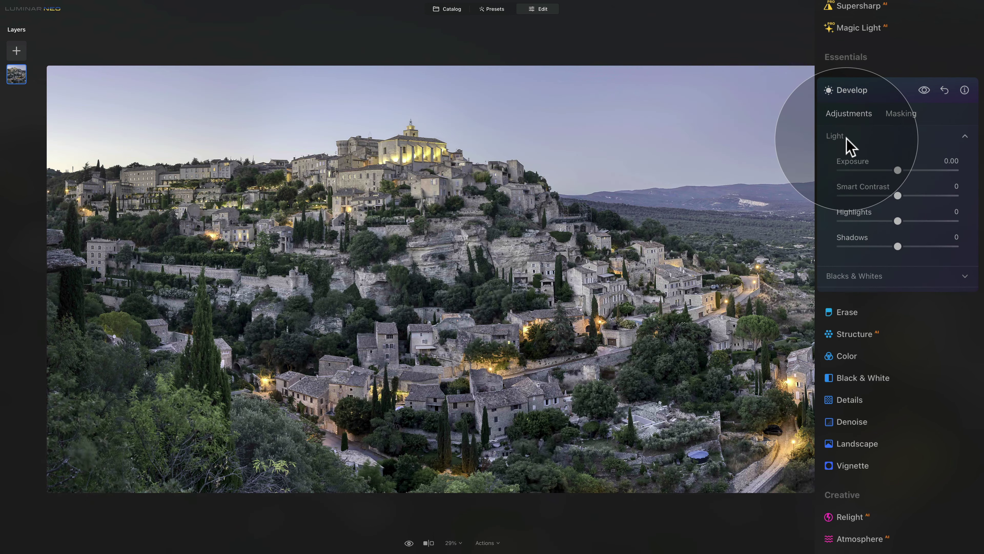
click(854, 275)
drag(896, 220, 844, 223)
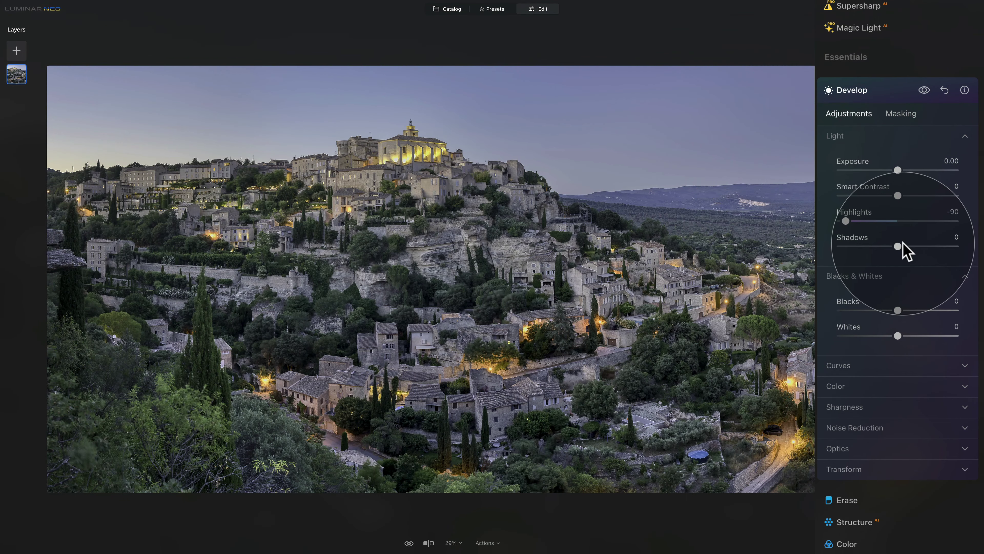
drag(898, 246, 903, 246)
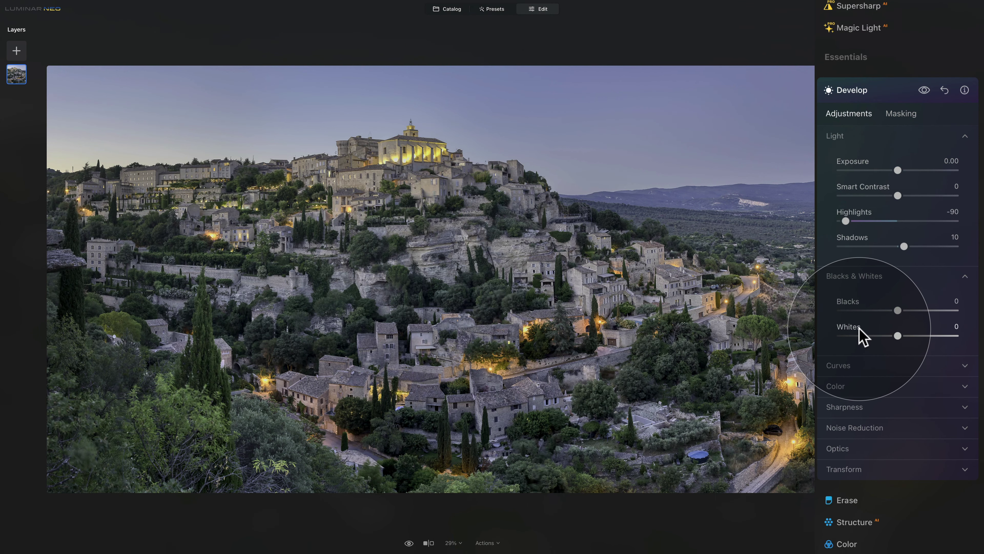
Check the histogram display option and cycle the histogram through its colour channels to the grey luminance view.
scroll(860, 338, up, 7)
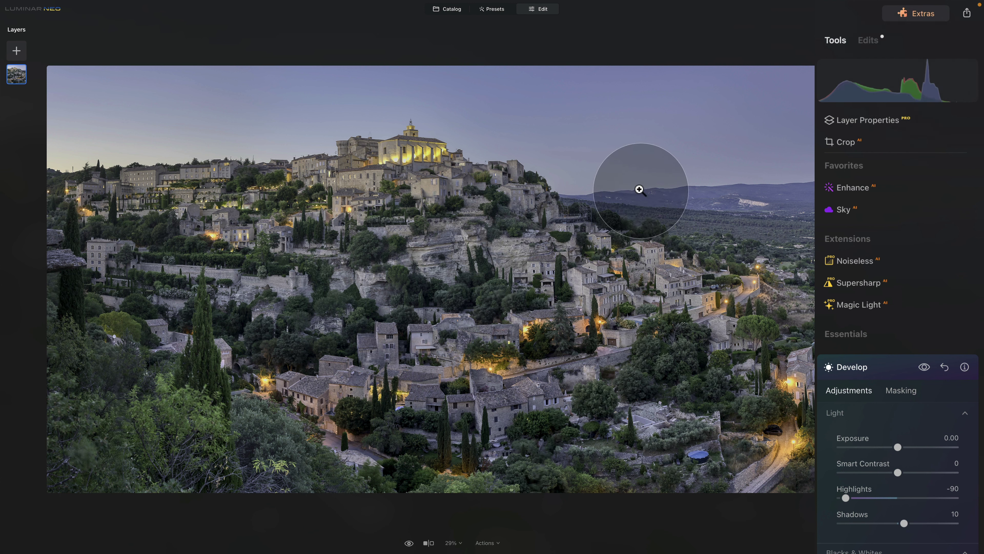
right_click(653, 196)
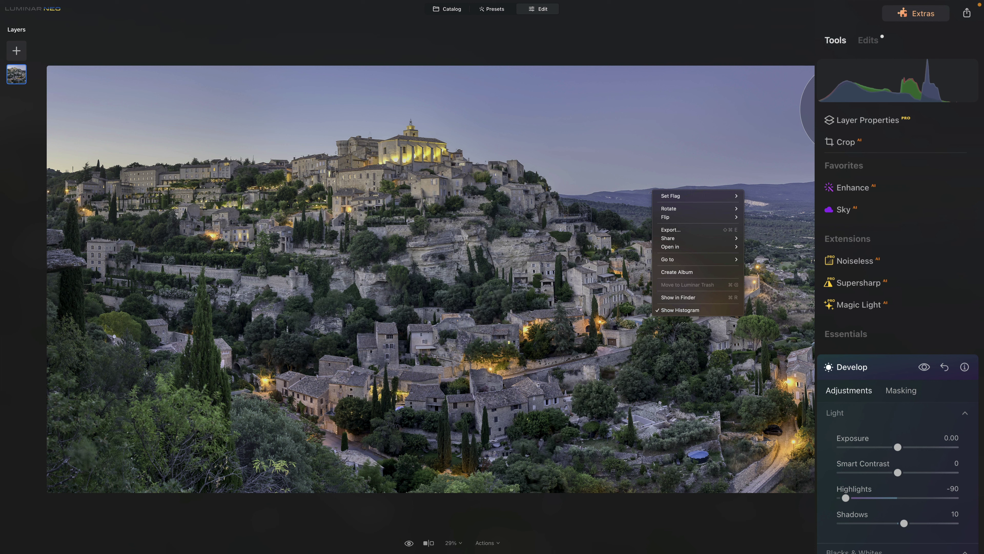
click(911, 92)
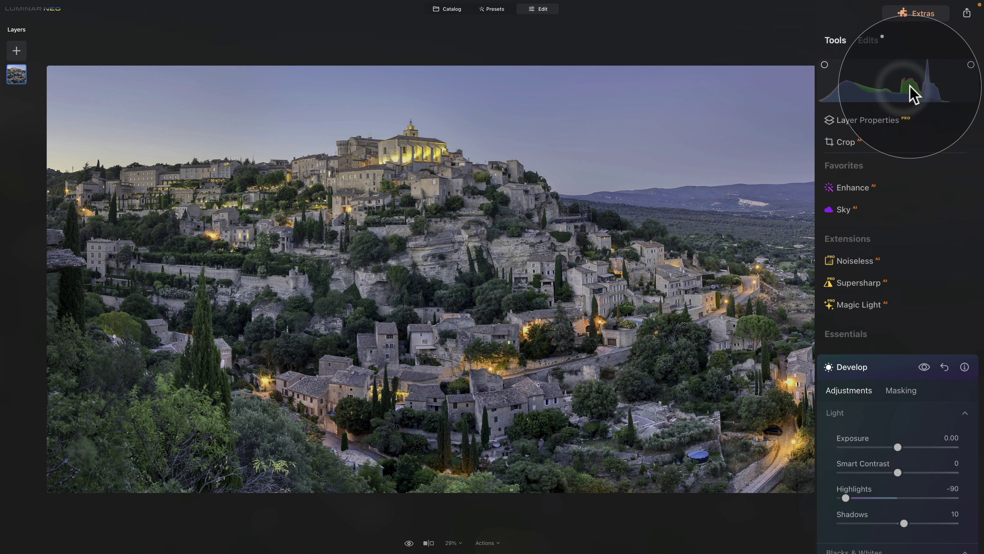
click(910, 92)
click(910, 93)
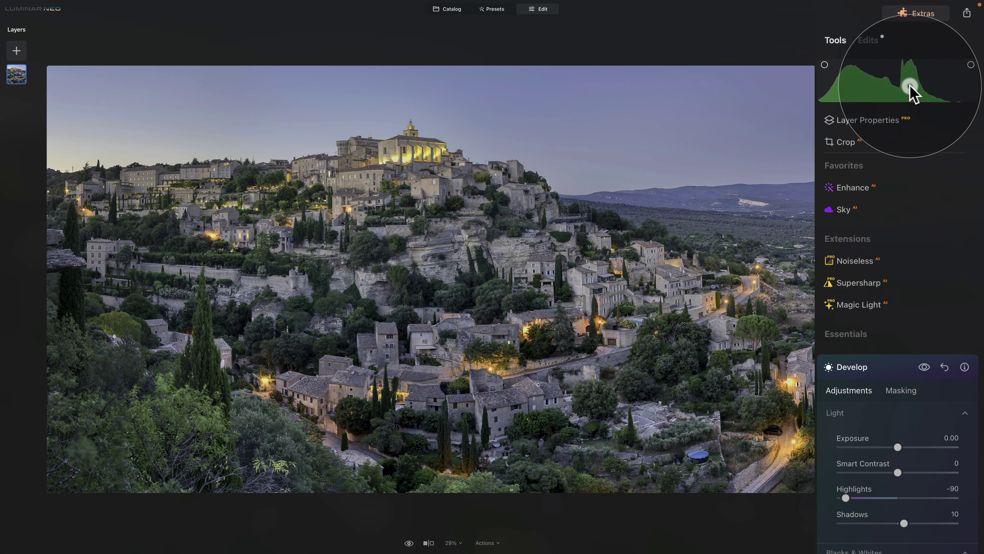
click(910, 89)
click(910, 92)
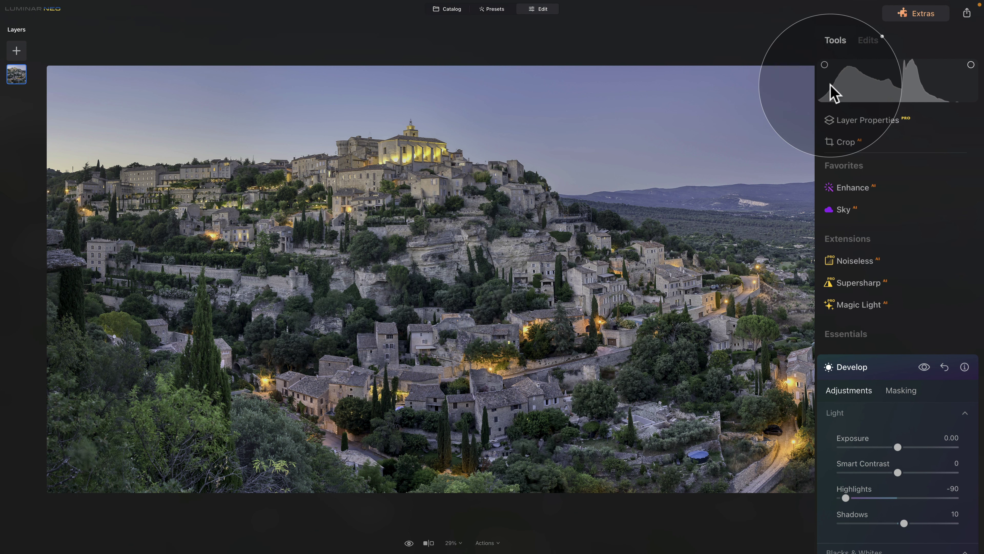
Set Whites to 10 and Blacks to -15, and collapse the Blacks & Whites settings.
scroll(843, 95, down, 6)
scroll(885, 341, down, 1)
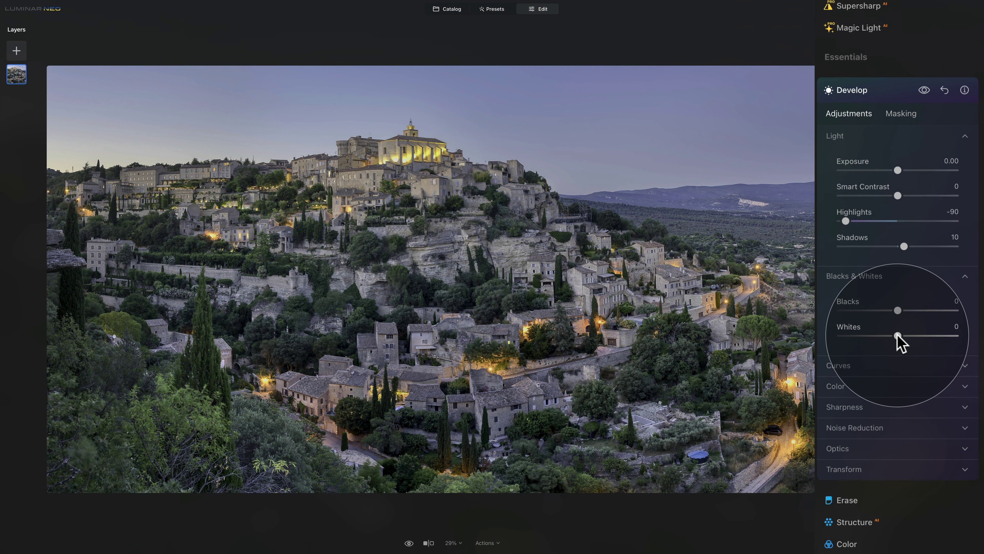
click(898, 335)
drag(899, 338, 905, 336)
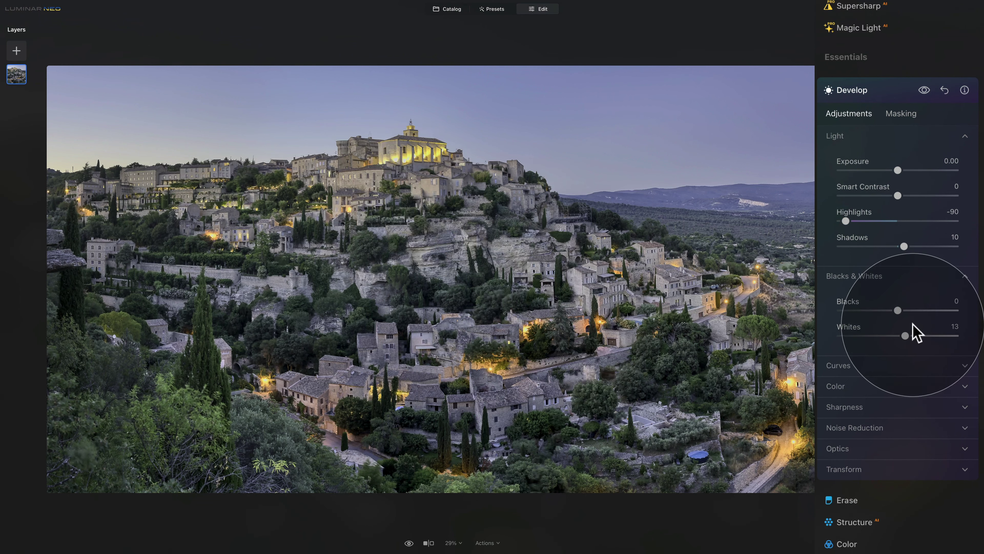
drag(906, 340, 887, 311)
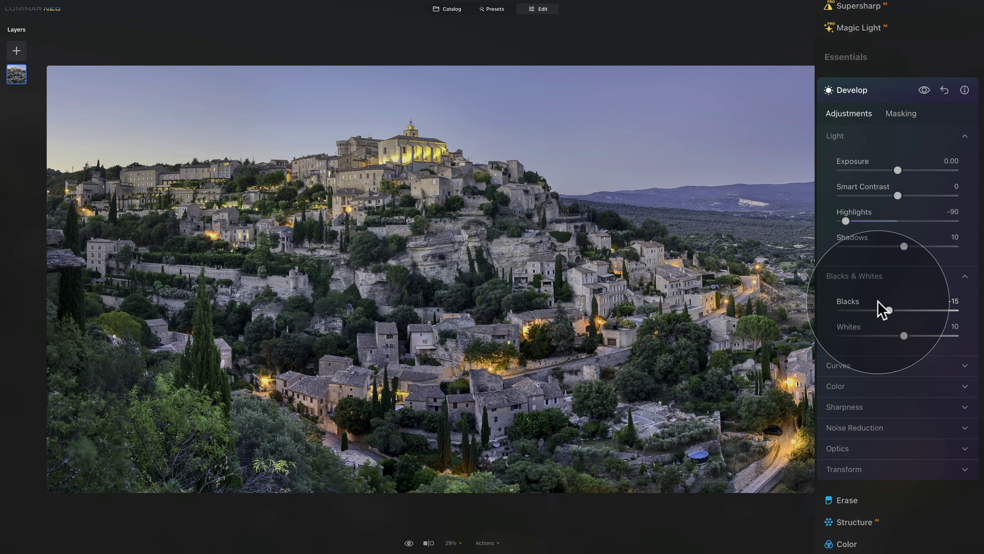
click(875, 277)
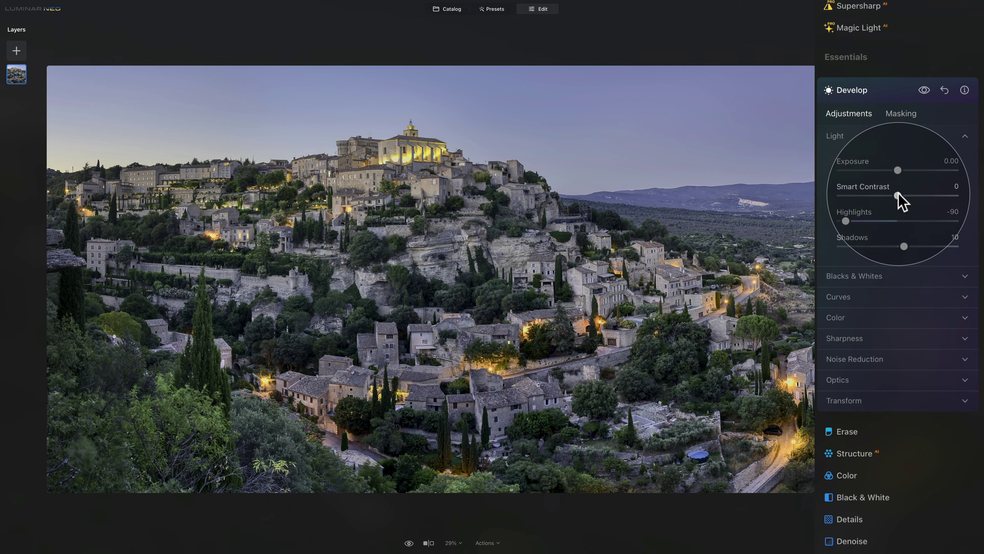
Set Smart Contrast to 11 and Exposure to -0.43, and switch from the Light to the Color settings of Develop.
mouse_move(898, 196)
mouse_down()
mouse_move(913, 196)
mouse_move(905, 196)
mouse_up()
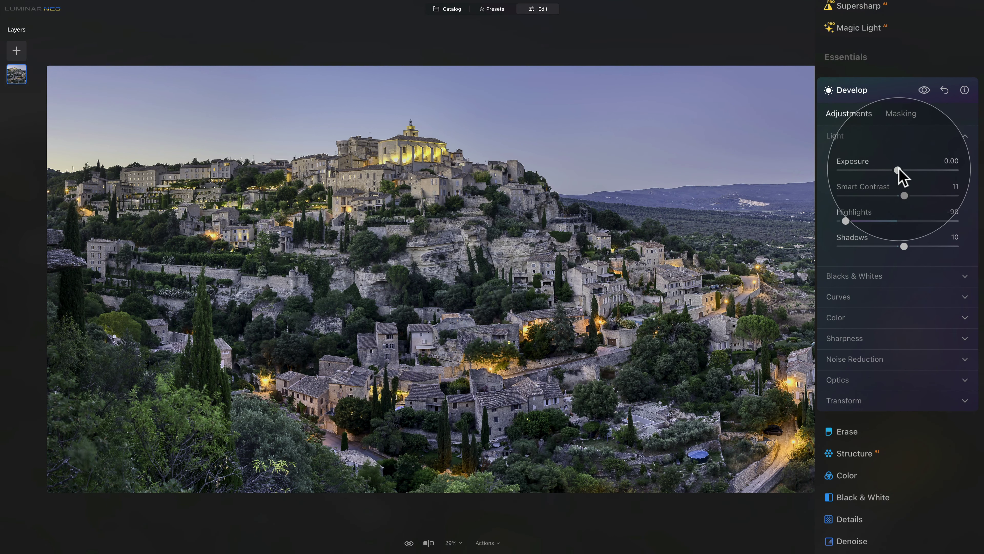
drag(897, 170, 893, 170)
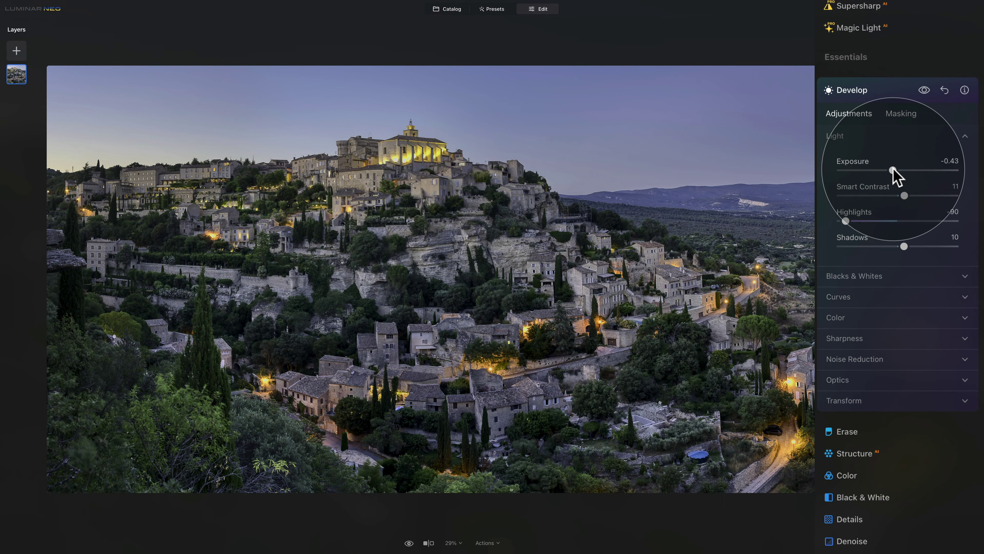
click(873, 139)
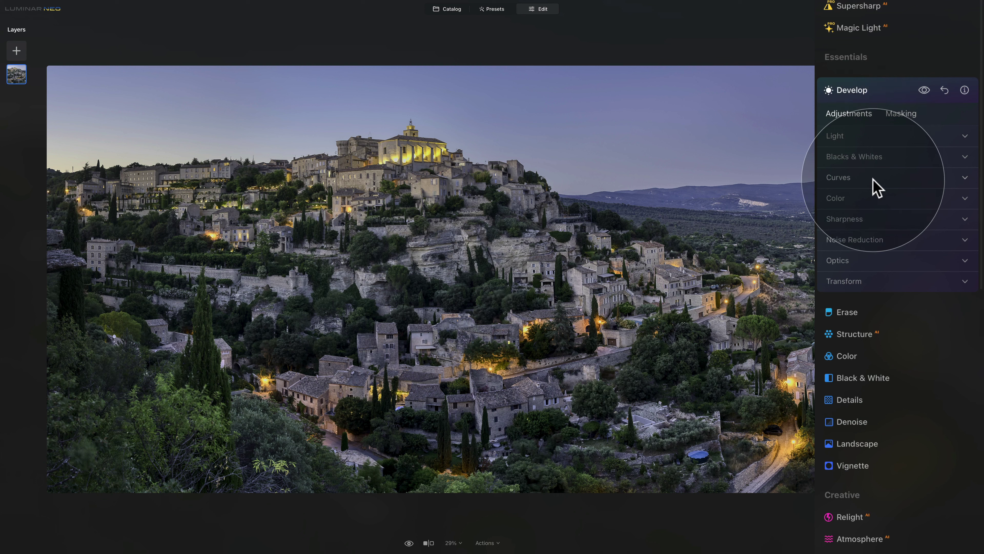
click(858, 198)
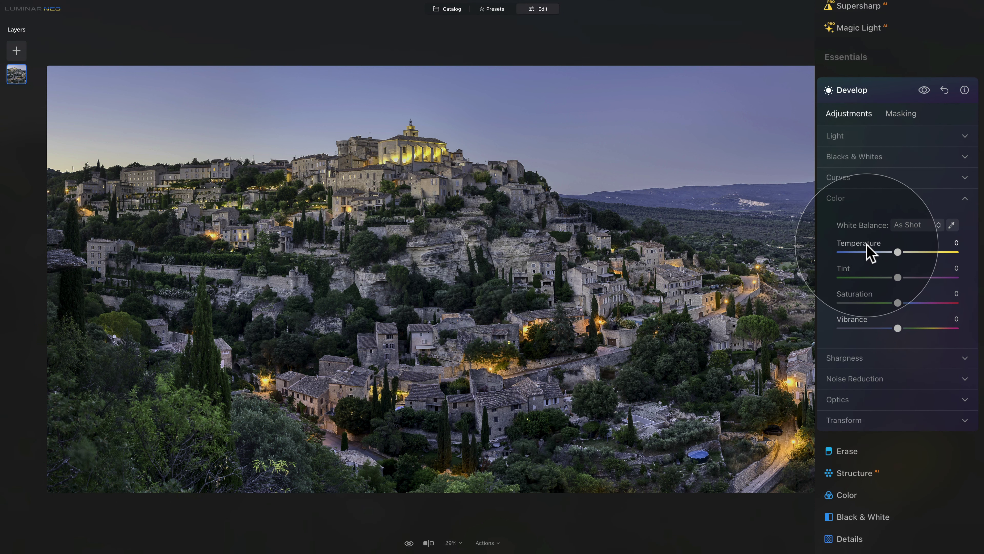
Try a warmer Temperature and Tint values of 11 and -13, and reset both to 0.
drag(898, 252, 907, 253)
double_click(906, 253)
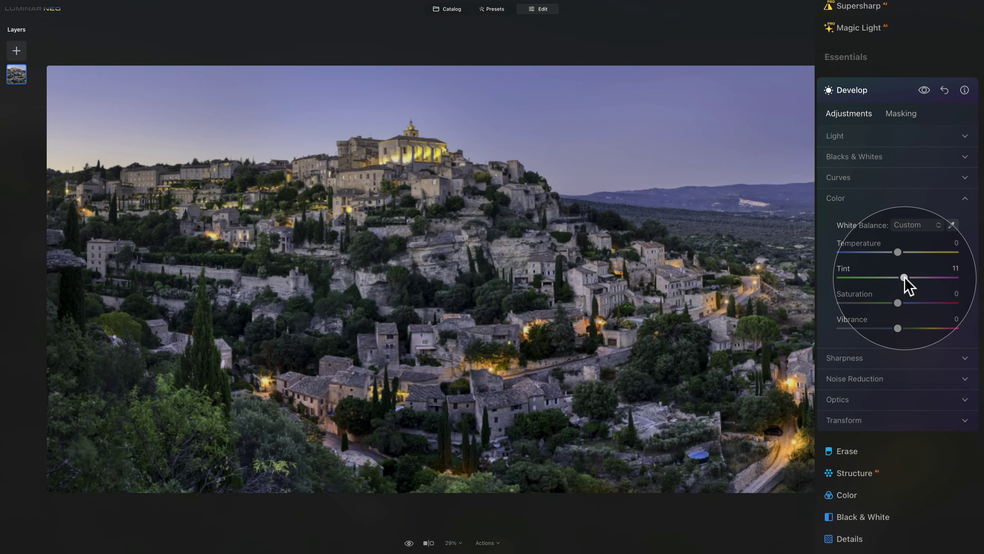
drag(898, 277, 890, 278)
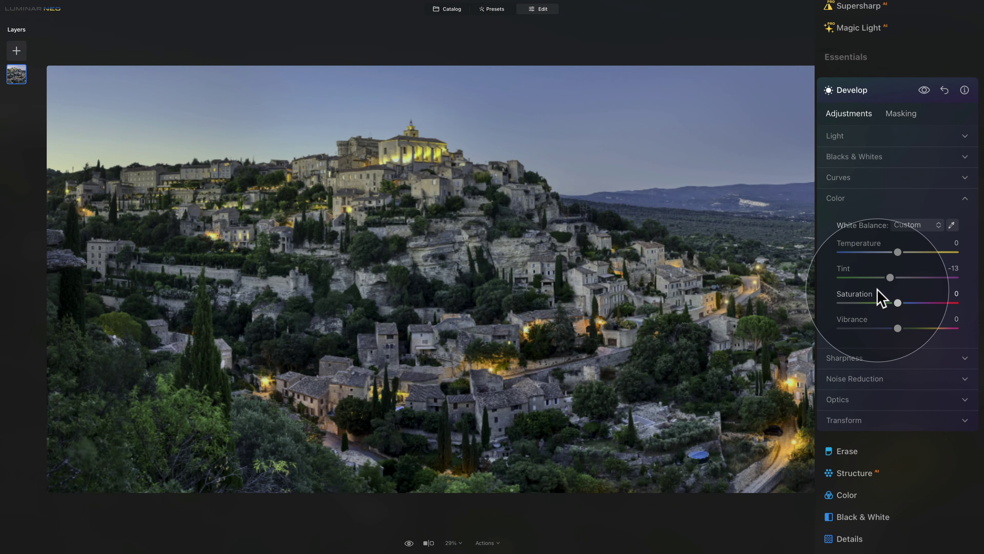
double_click(847, 269)
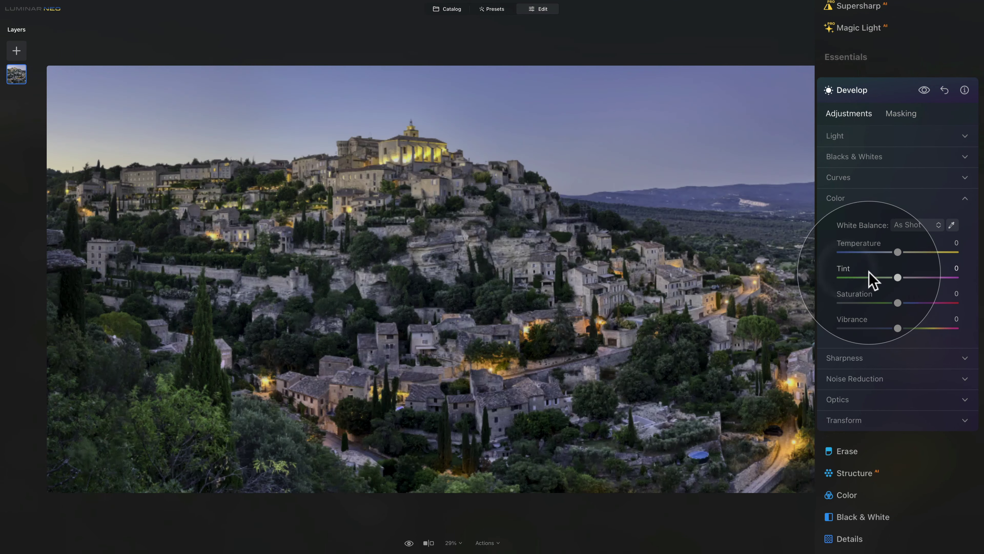
Set Temperature to -1, Tint to 10, Saturation to -10 and Vibrance to 15.
drag(898, 276, 904, 278)
drag(898, 253, 895, 253)
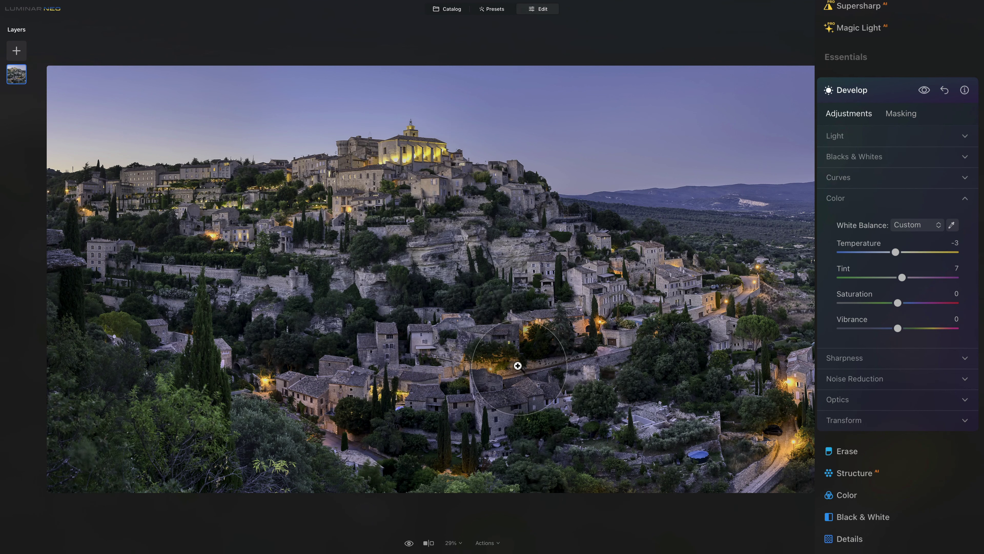
drag(892, 250, 897, 252)
click(897, 252)
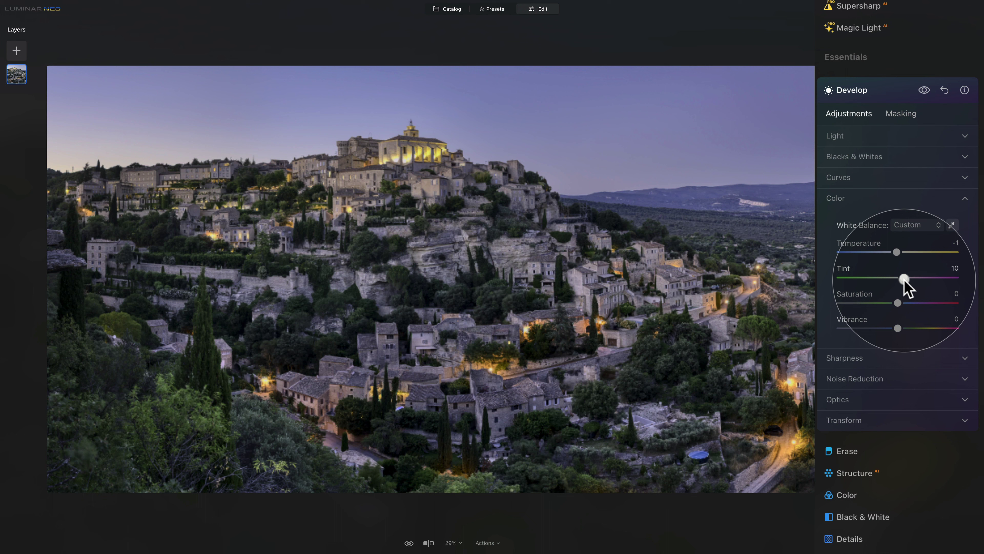
drag(901, 279, 905, 278)
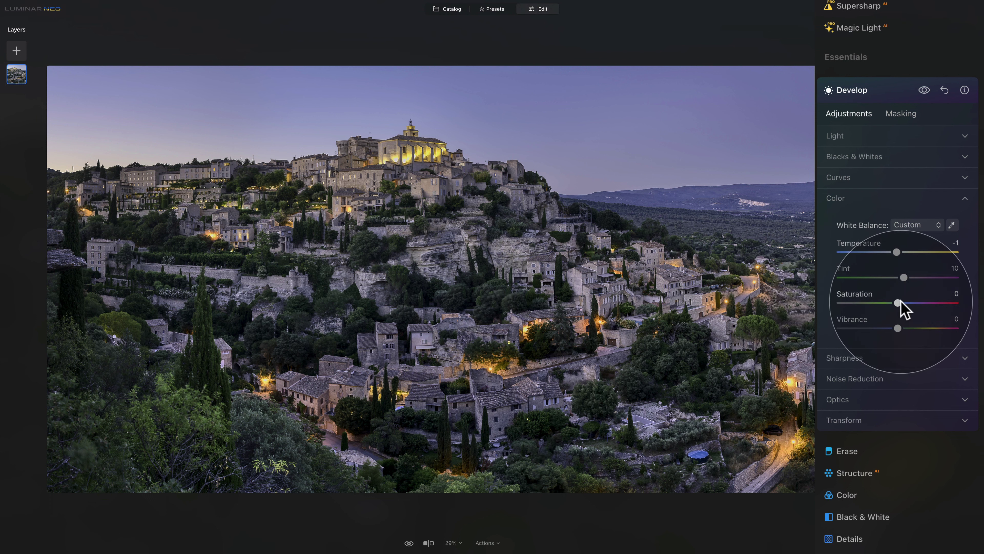
drag(899, 304, 906, 328)
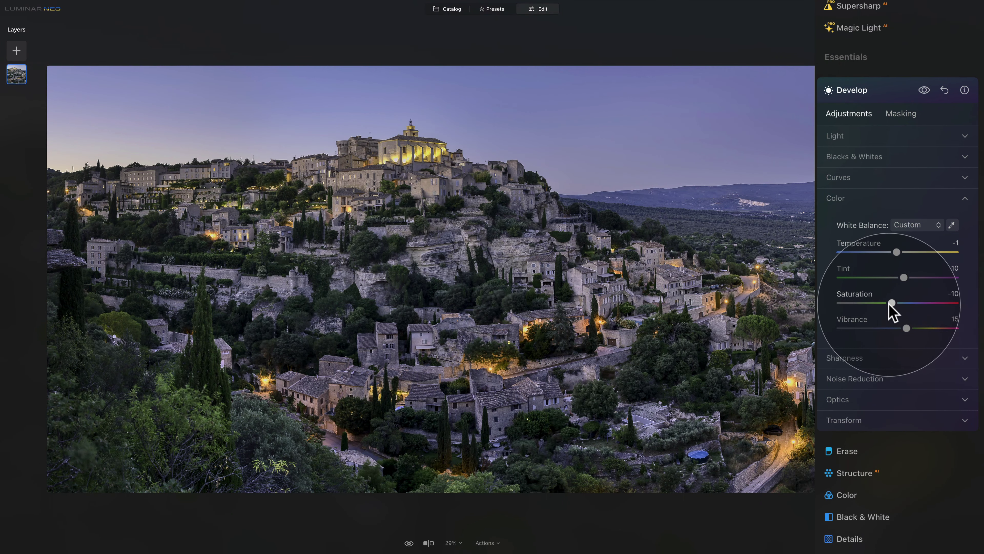
Set the Develop Saturation to -7 and collapse the Color settings and the Develop tool.
drag(891, 303, 893, 302)
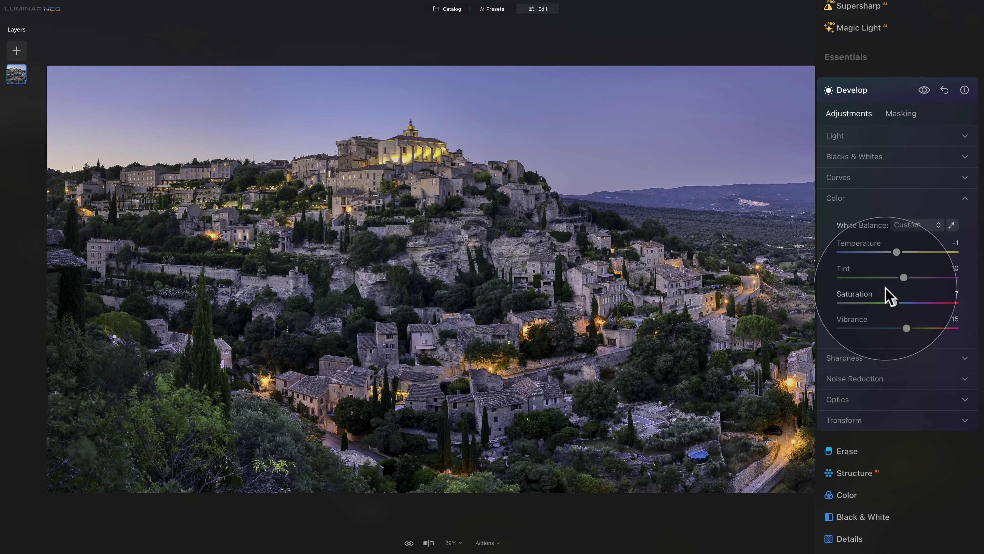
click(858, 204)
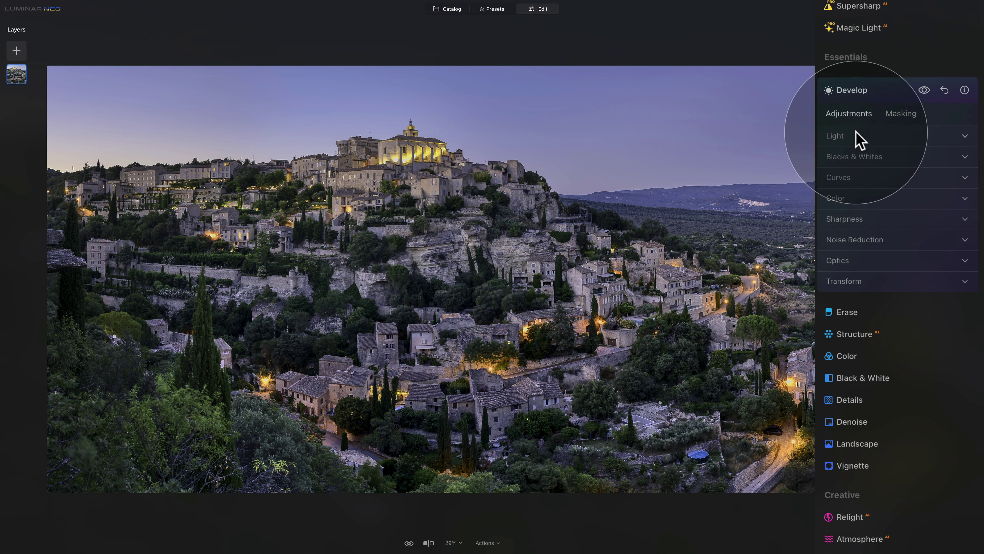
click(870, 93)
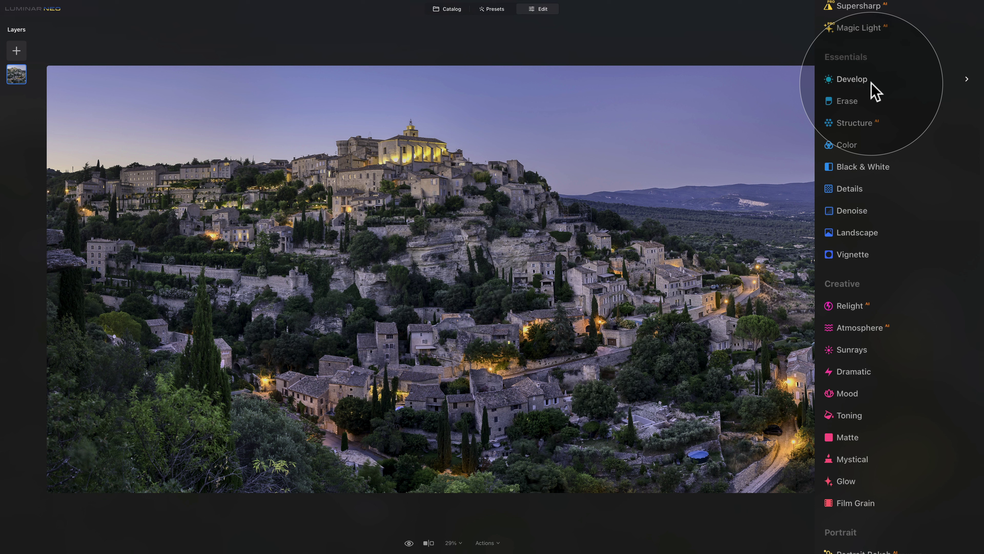
Apply Structure AI to the panorama with an Amount of 10 and collapse the tool.
click(859, 123)
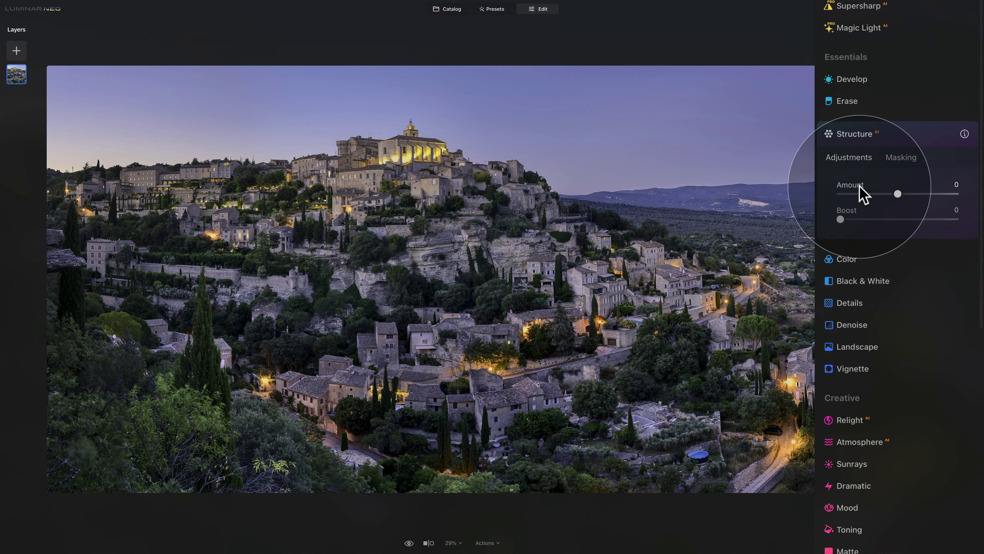
drag(897, 194, 904, 196)
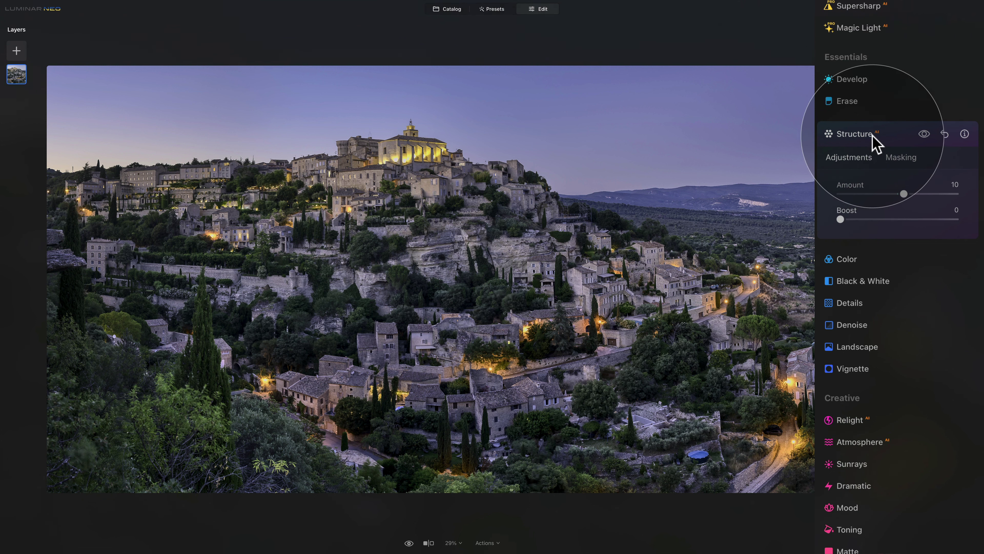
click(872, 133)
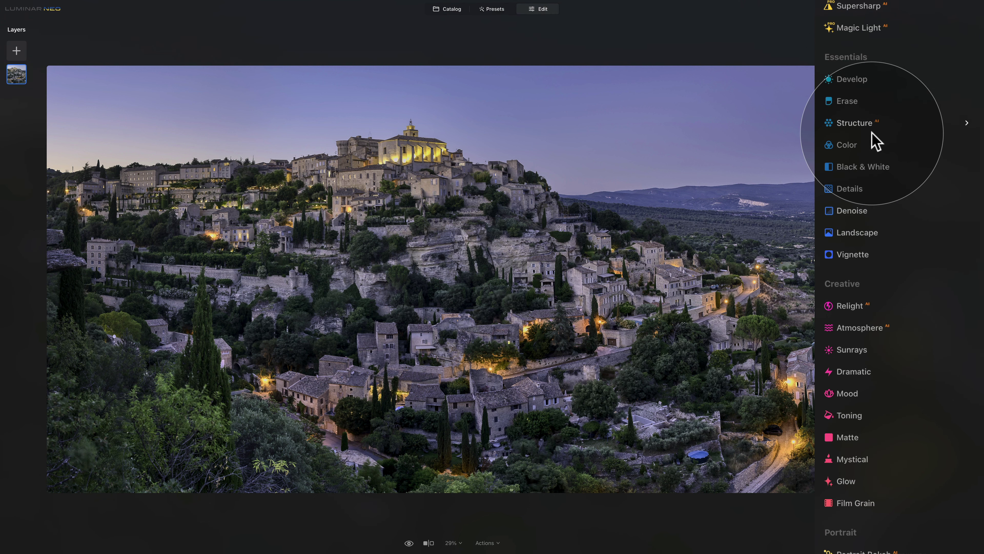
In Details, set Small Details to 14, Medium Details to 11 and Details Masking to 70, and collapse the tool.
click(856, 190)
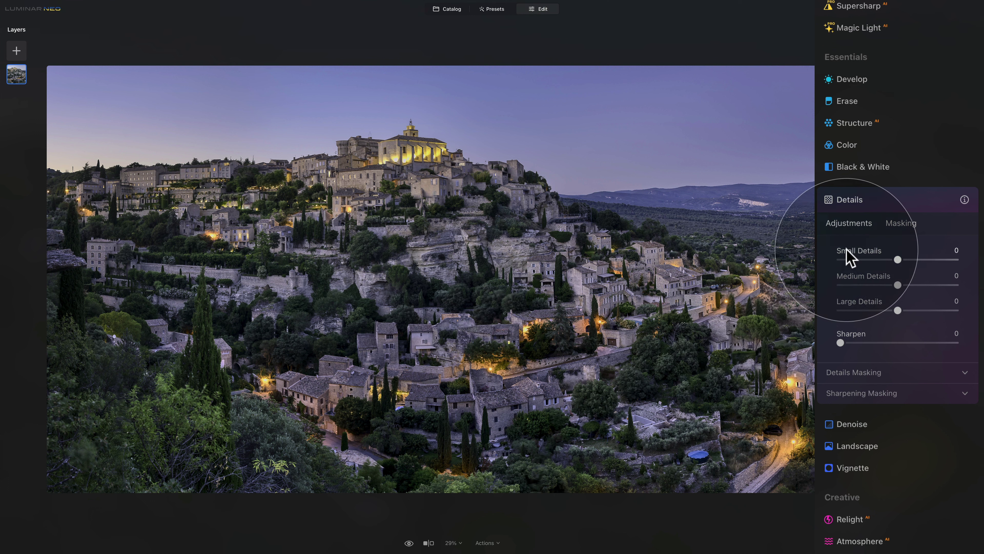
drag(898, 260, 906, 260)
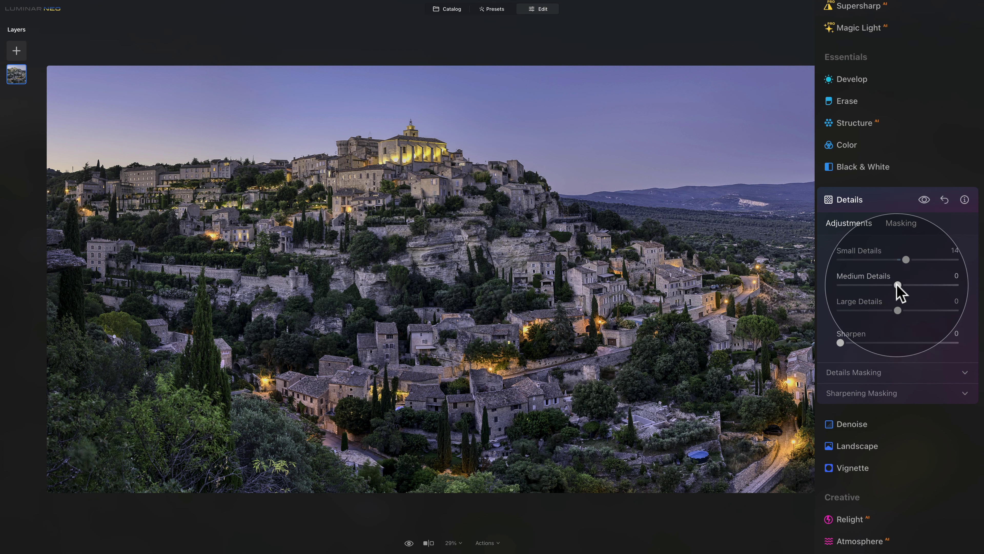
drag(898, 285, 904, 285)
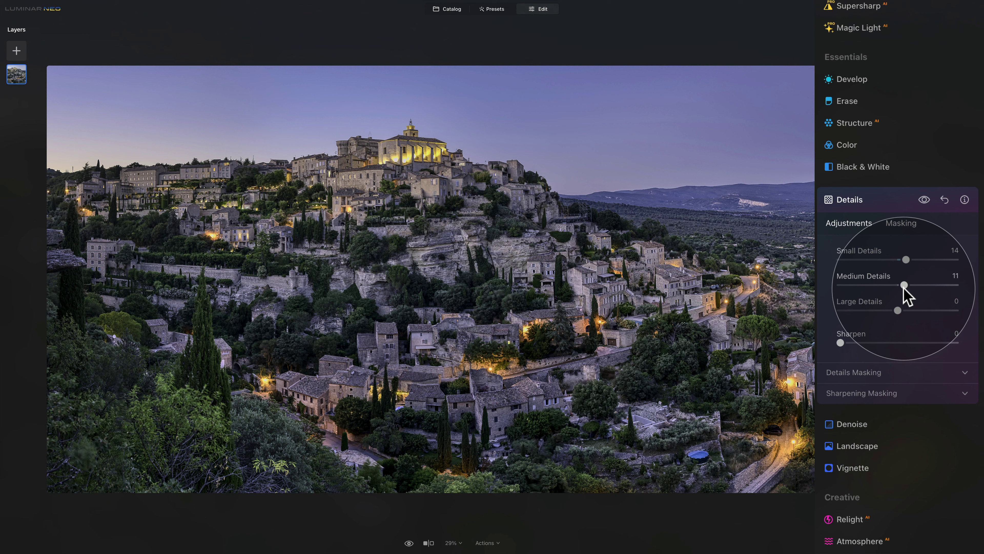
click(861, 372)
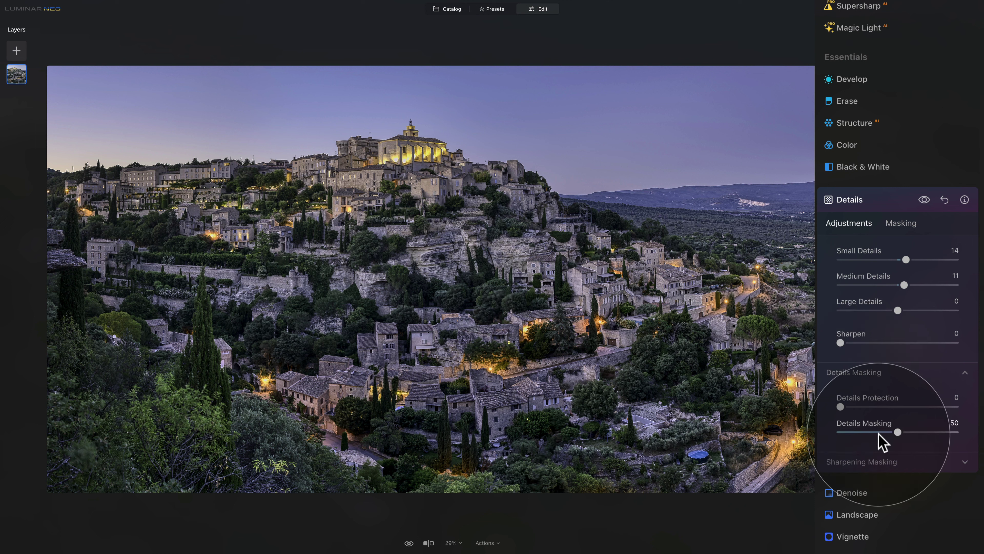
drag(898, 431, 921, 432)
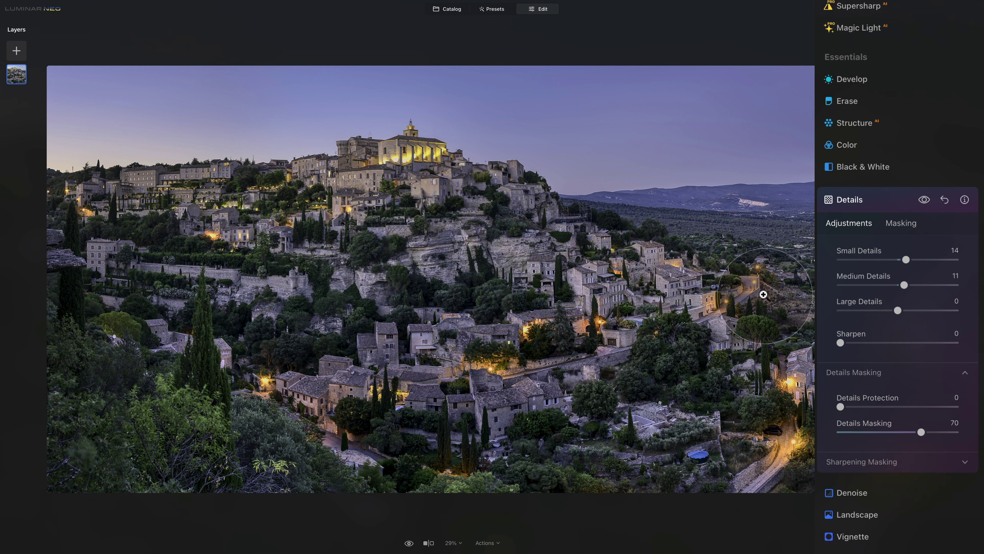
click(858, 201)
Set the Landscape tool's Golden Hour to 20 and collapse the tool.
click(872, 232)
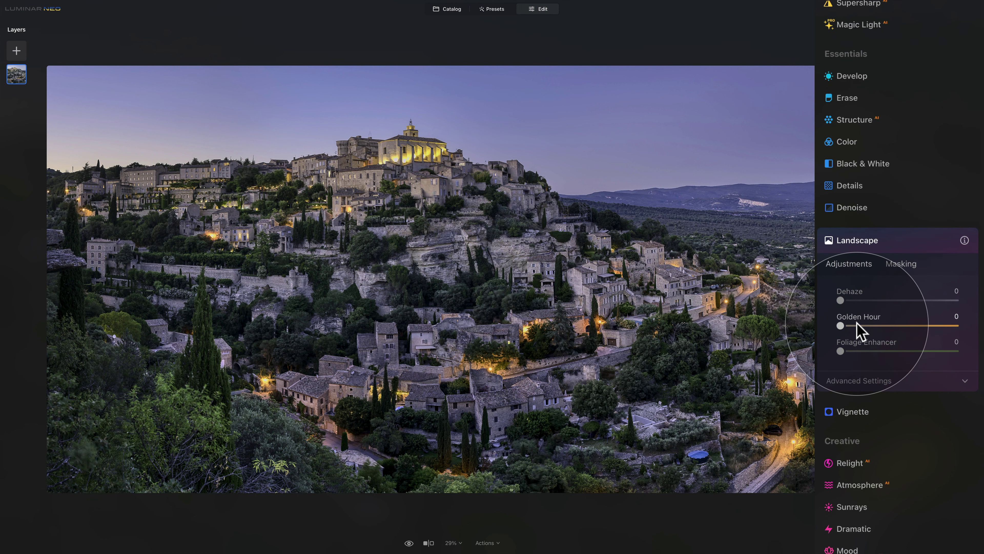
drag(842, 326, 872, 326)
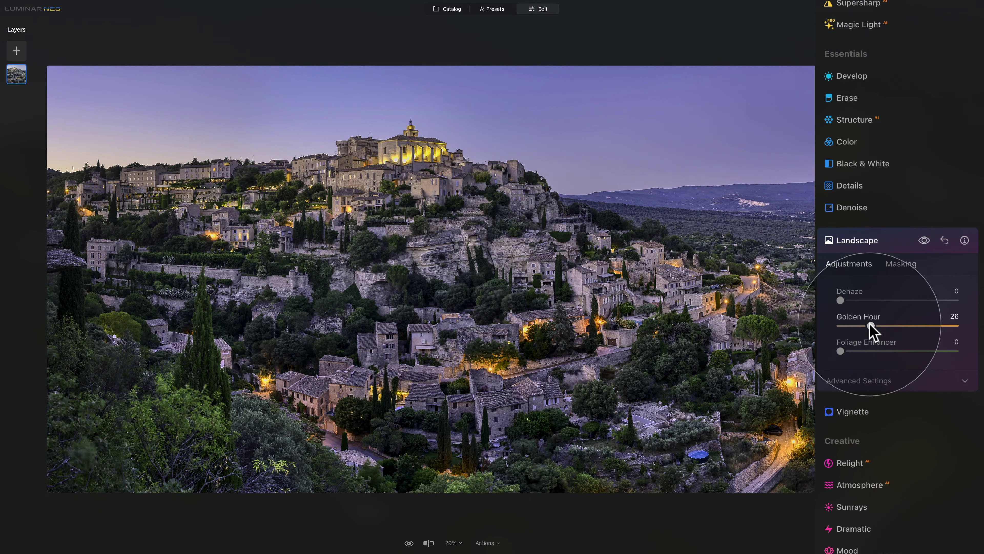
drag(871, 326, 864, 326)
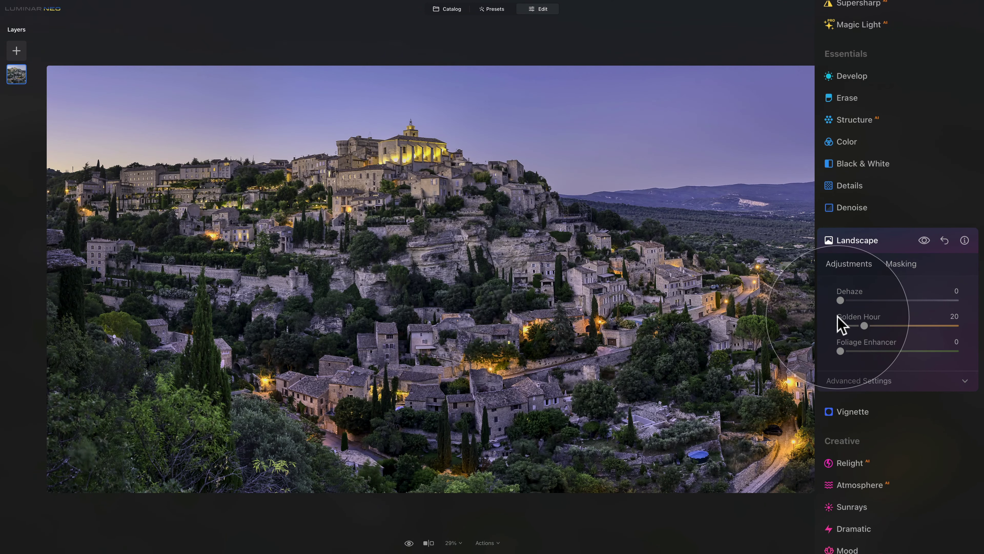
click(873, 233)
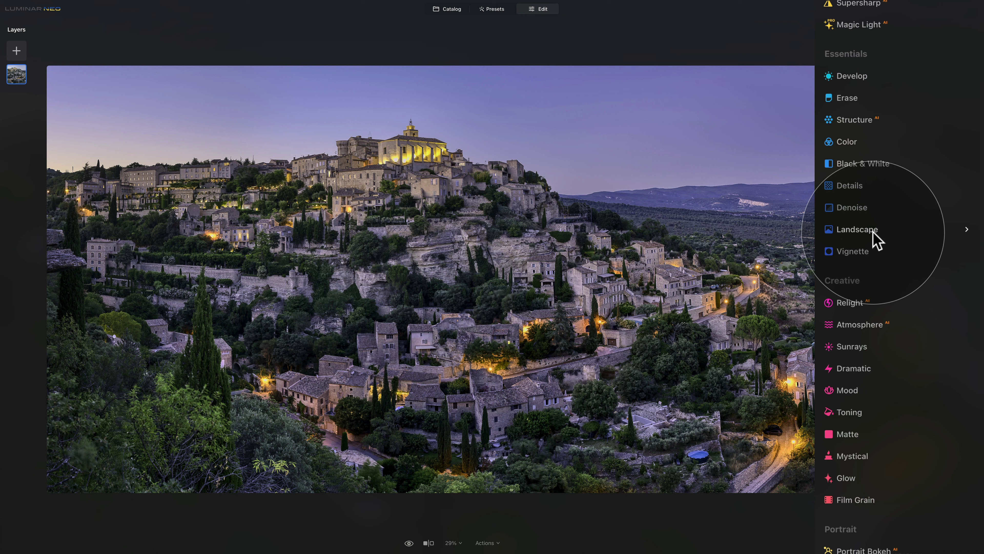
Review the list of applied edits, examine the Develop entry's Light settings, and return to the tools.
scroll(876, 239, up, 7)
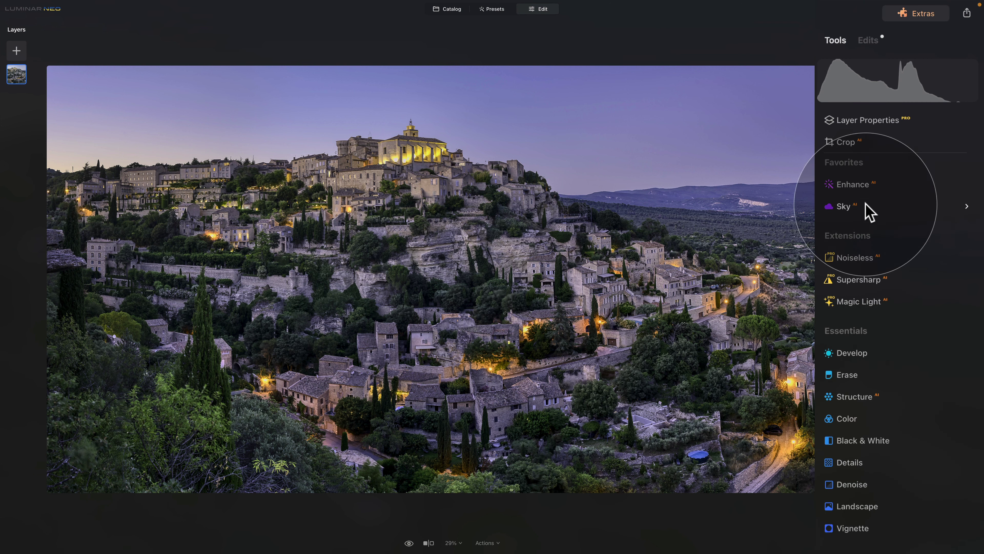
click(869, 41)
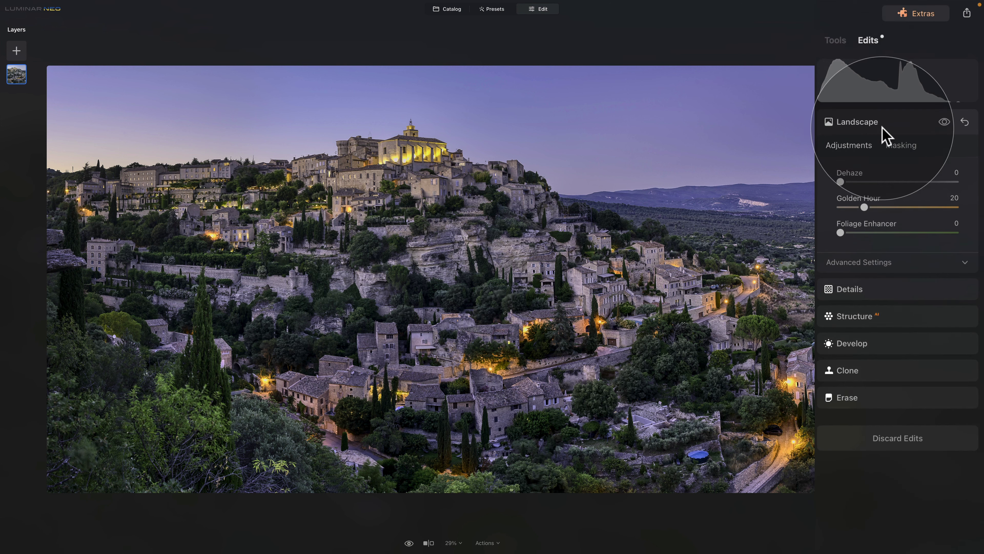
click(872, 343)
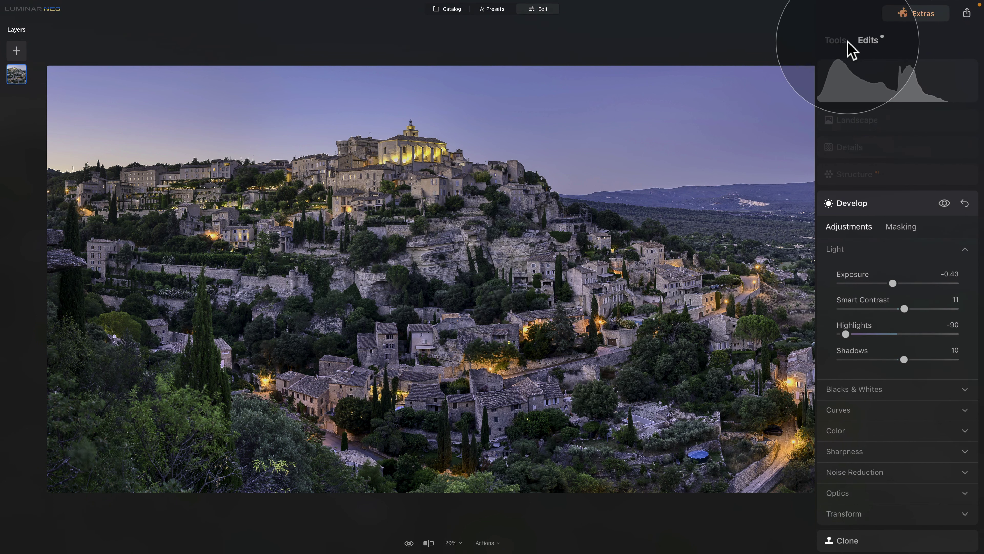
click(836, 40)
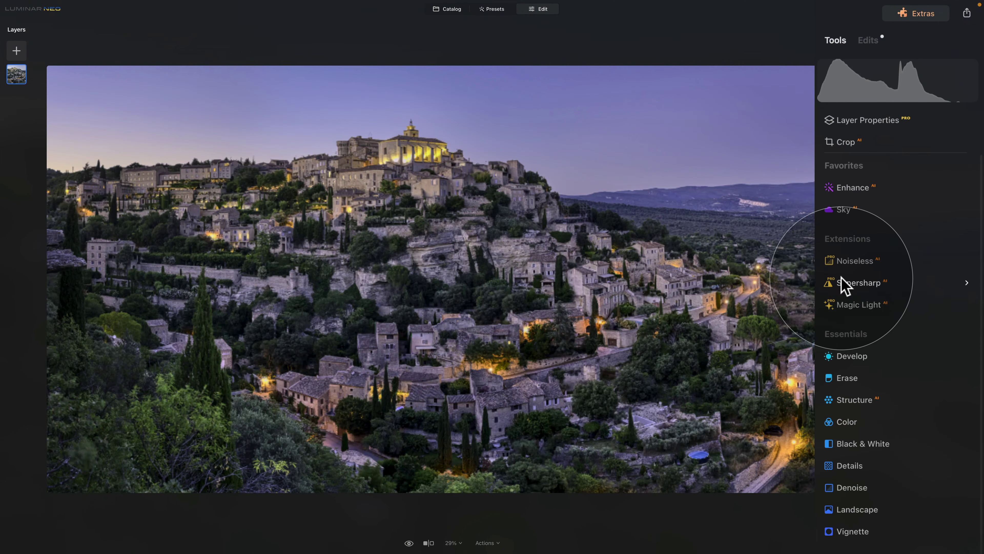
Apply the Mystical effect with an Amount of 24 and collapse the tool.
scroll(867, 440, down, 10)
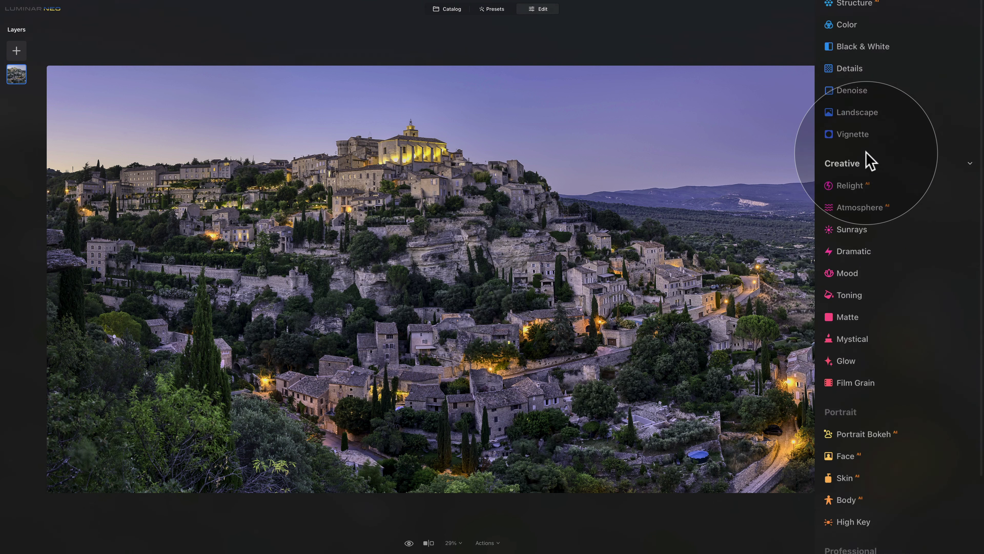
scroll(867, 161, down, 3)
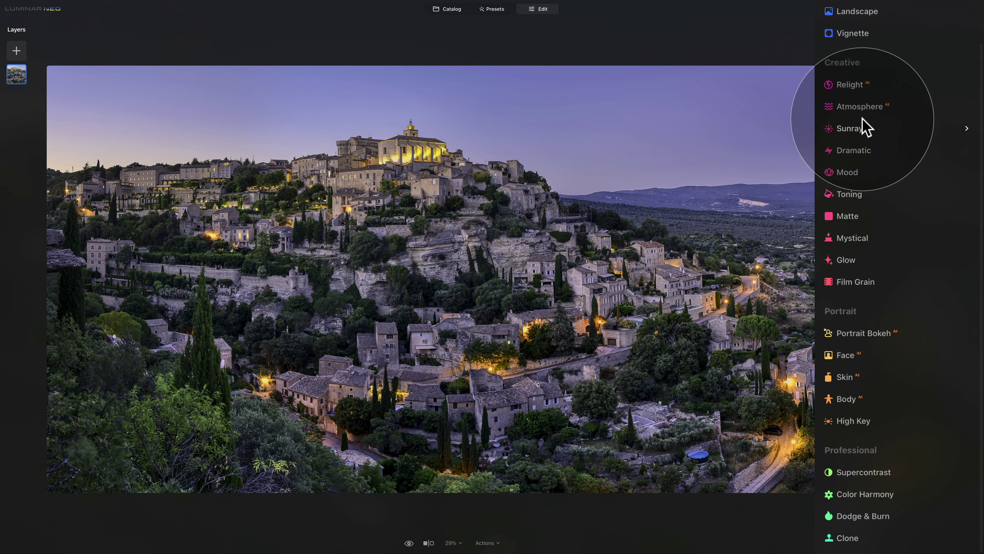
click(864, 241)
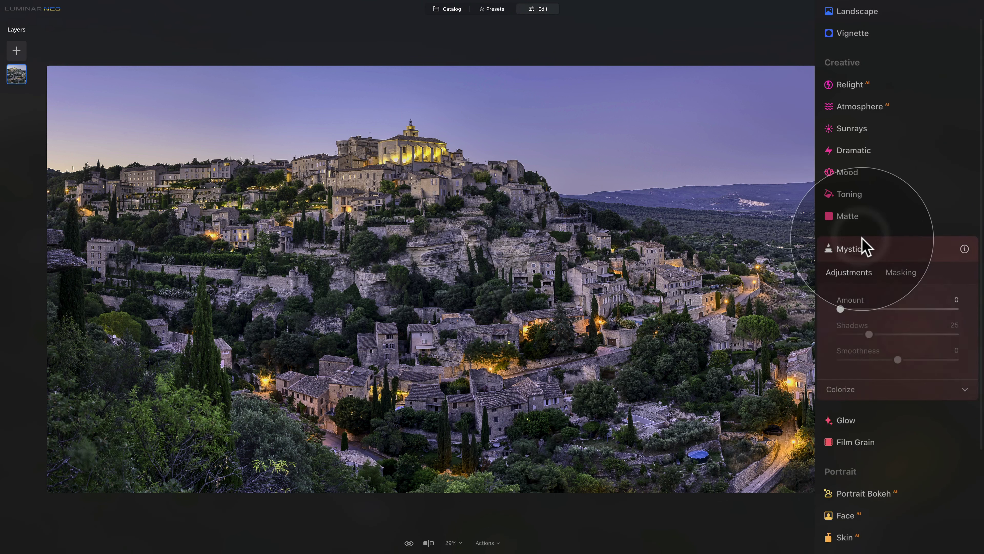
drag(841, 309, 868, 310)
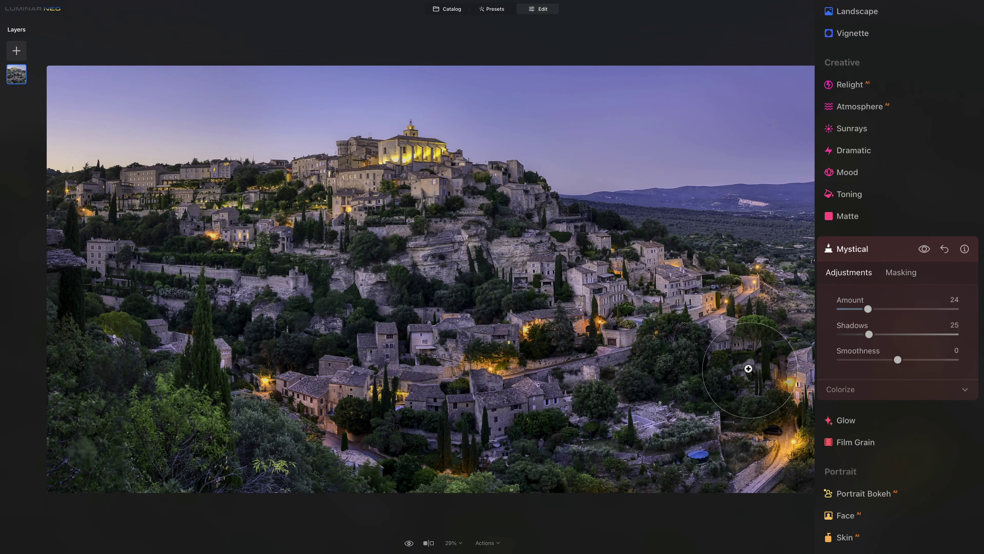
click(852, 249)
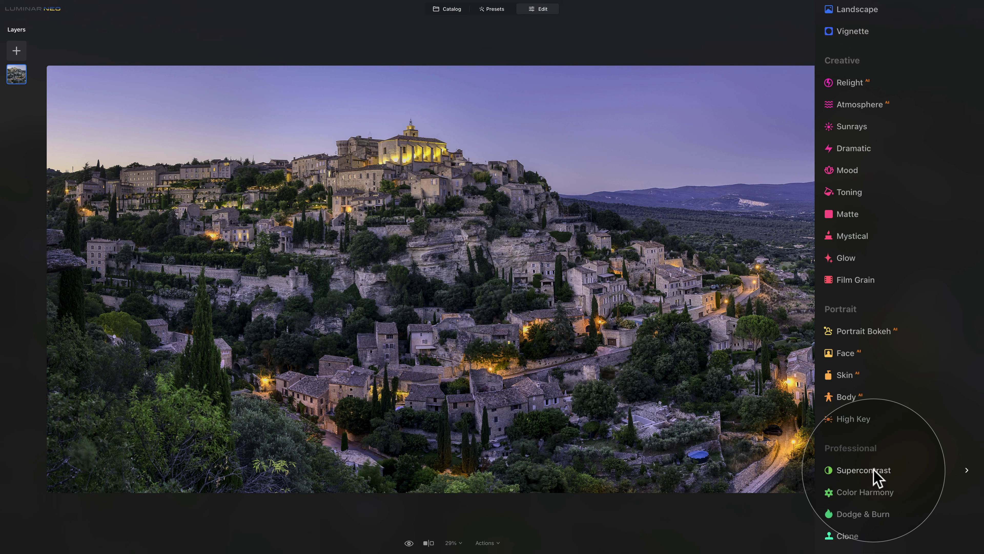
Open the Supercontrast adjustments.
click(874, 469)
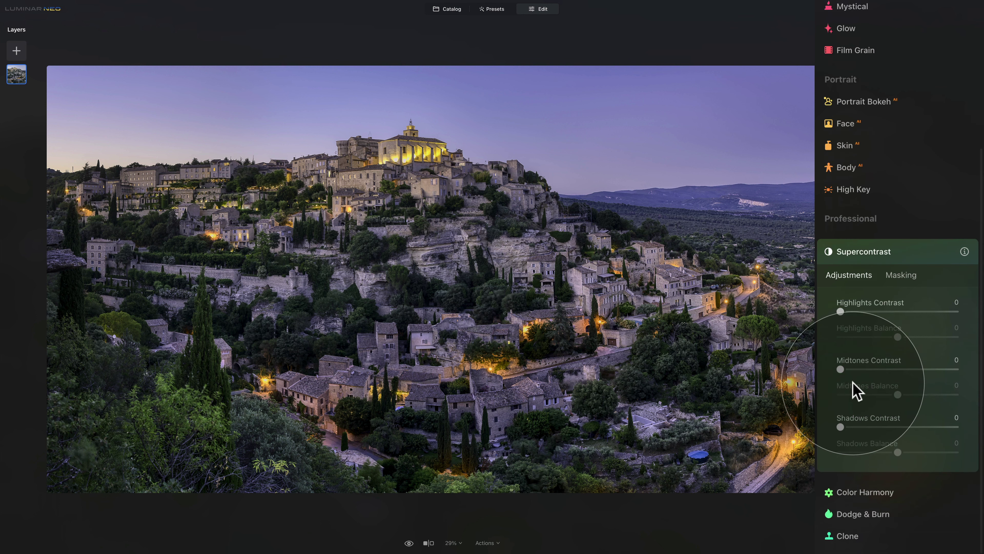